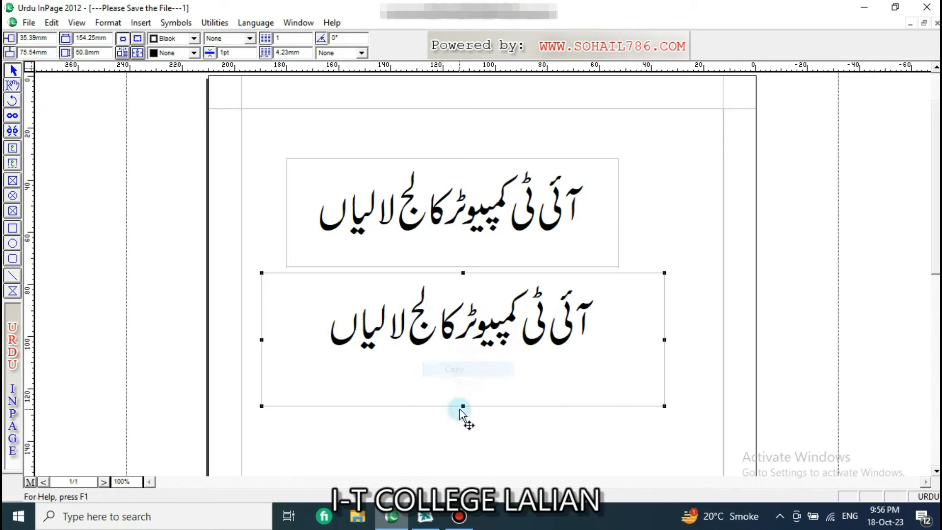
# Switch to CorelDRAW and paste the copied Urdu text onto the drawing page
pyautogui.click(424, 516)
pyautogui.scroll(-3, 501, 298)
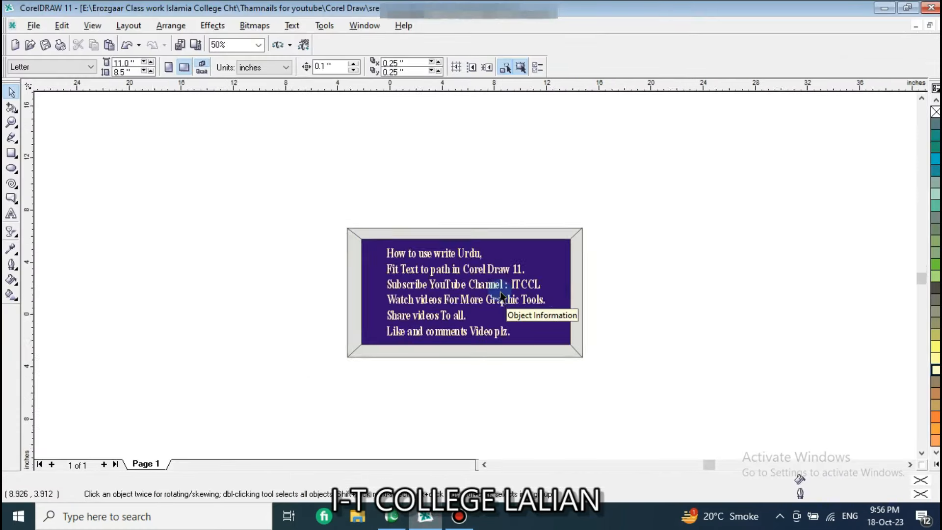
pyautogui.rightClick(491, 166)
pyautogui.click(537, 245)
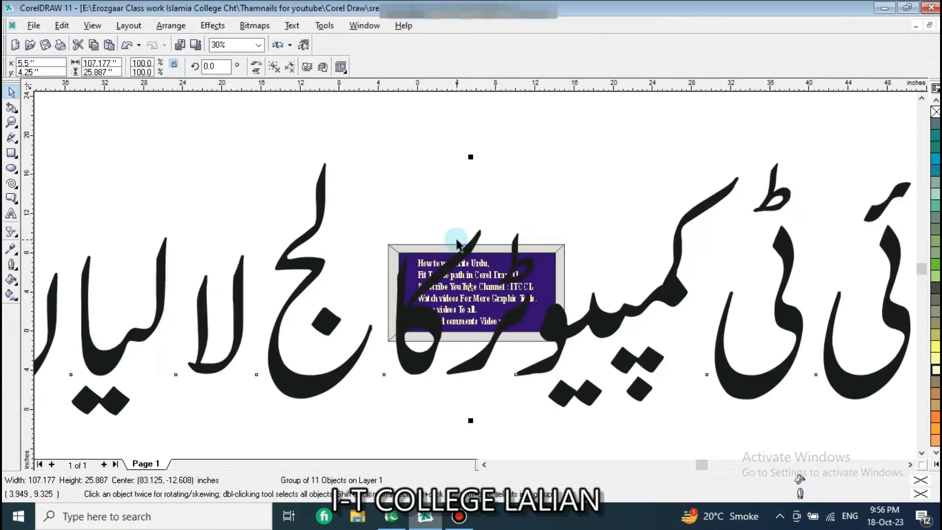
# Scale the pasted Urdu text down proportionally to about 20.1 inches wide and 4.9 inches high
pyautogui.click(567, 286)
pyautogui.hotkey('shift', 'F2')
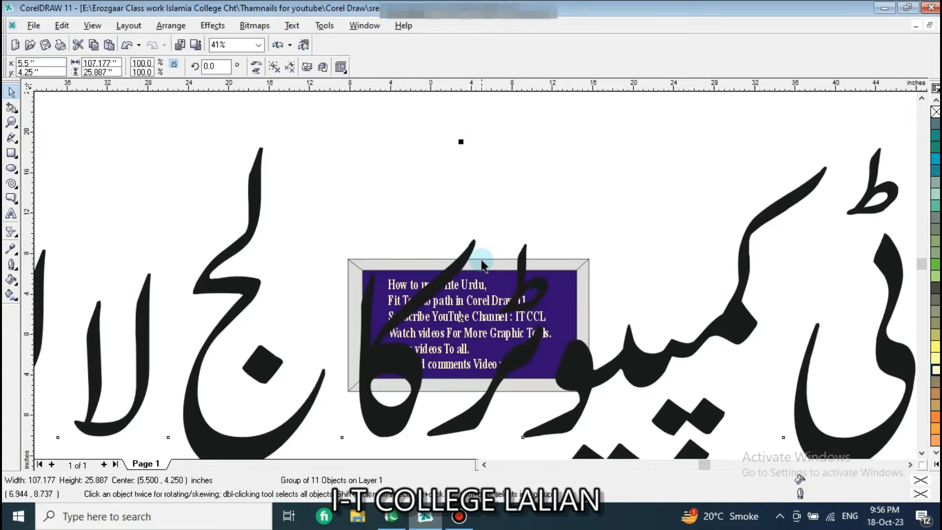
pyautogui.moveTo(850, 195); pyautogui.dragTo(548, 268)
pyautogui.hotkey('shift', 'F2')
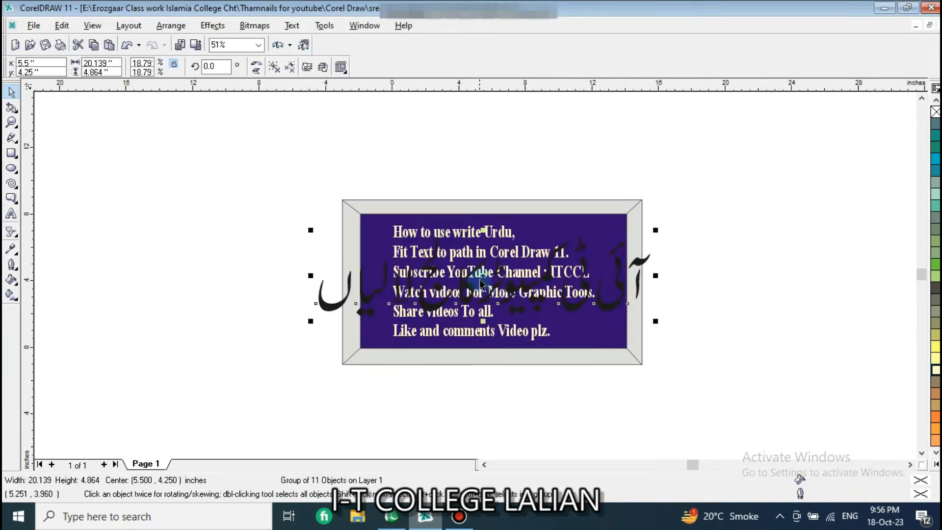
# Move the Urdu text off the purple frame into the blank area on its left, centred near x -27.7, y 8.8 inches
pyautogui.moveTo(483, 276); pyautogui.dragTo(259, 164)
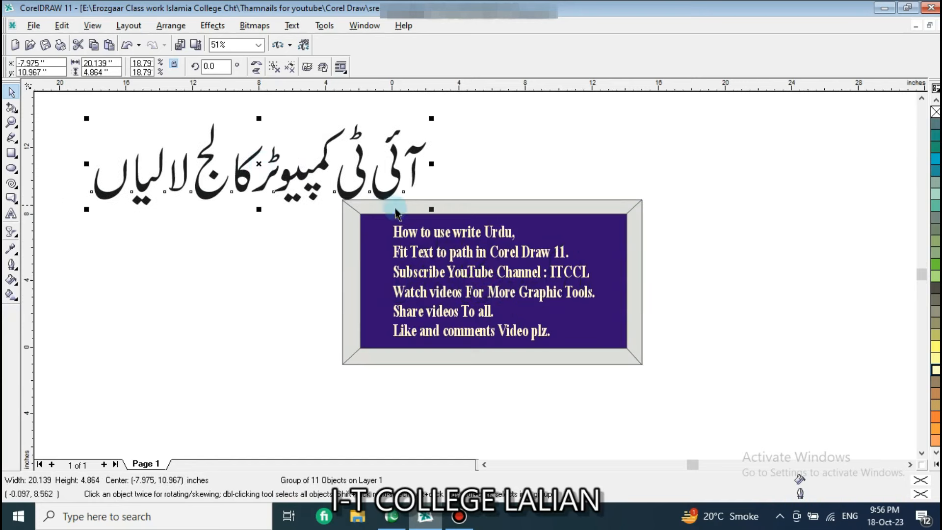
pyautogui.scroll(-1, 391, 201)
pyautogui.moveTo(312, 177); pyautogui.dragTo(233, 182)
pyautogui.click(484, 464)
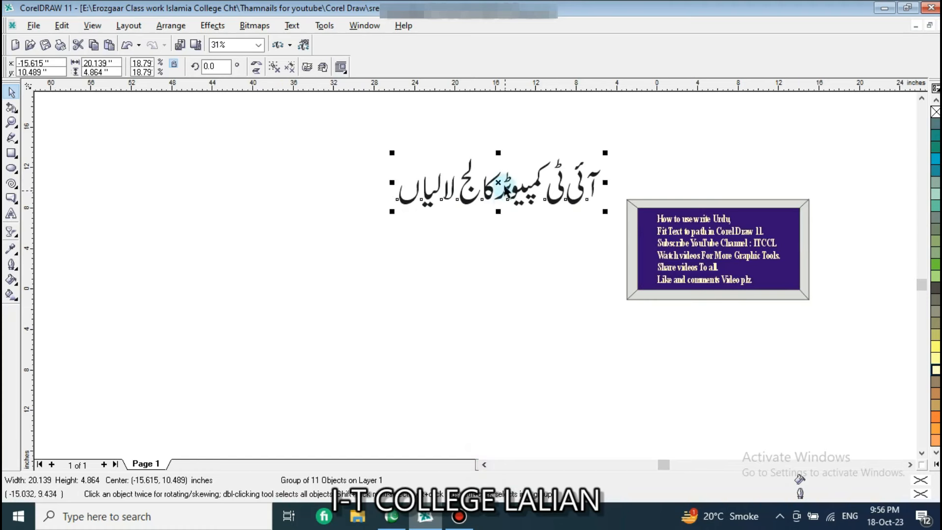
pyautogui.moveTo(497, 185); pyautogui.dragTo(375, 203)
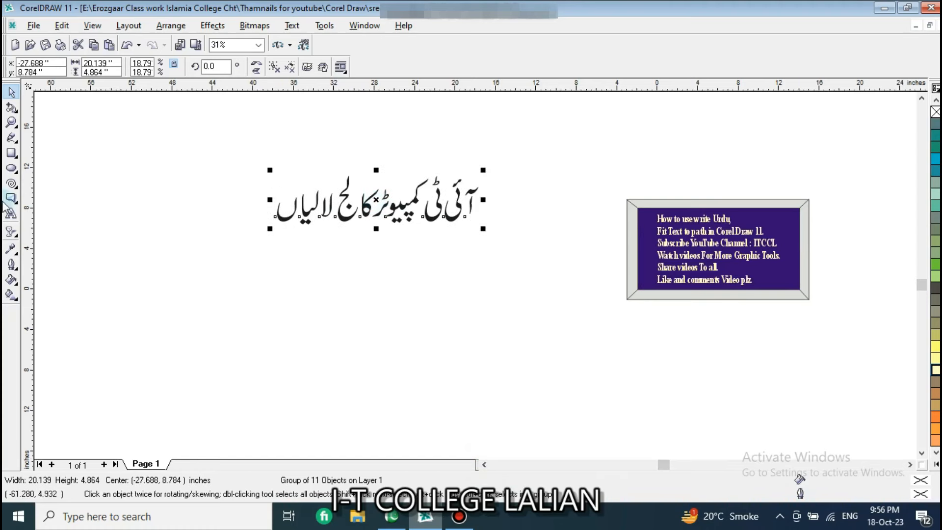
# Draw a rectangle about 44.7 by 13.3 inches below the Urdu text and fill it with Light Yellow
pyautogui.click(12, 154)
pyautogui.moveTo(130, 251); pyautogui.dragTo(583, 386)
pyautogui.click(935, 347)
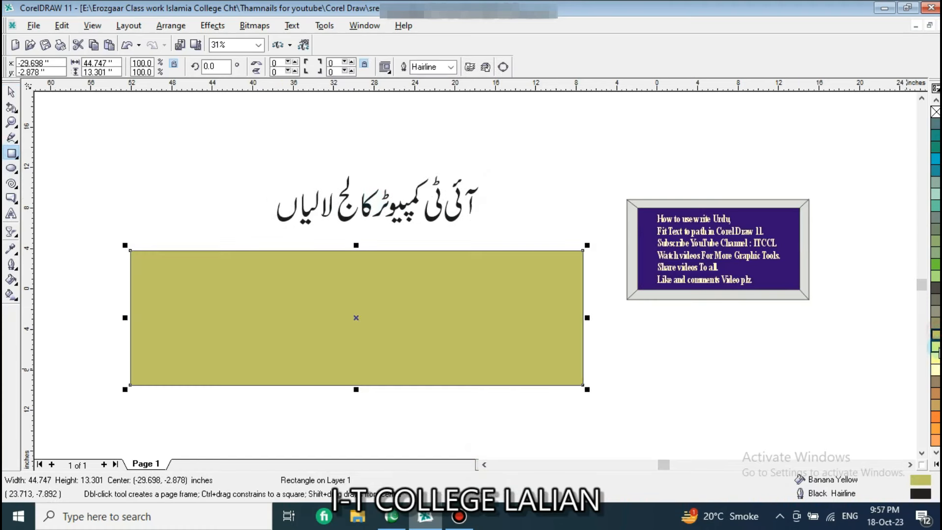
pyautogui.click(936, 348)
pyautogui.click(14, 92)
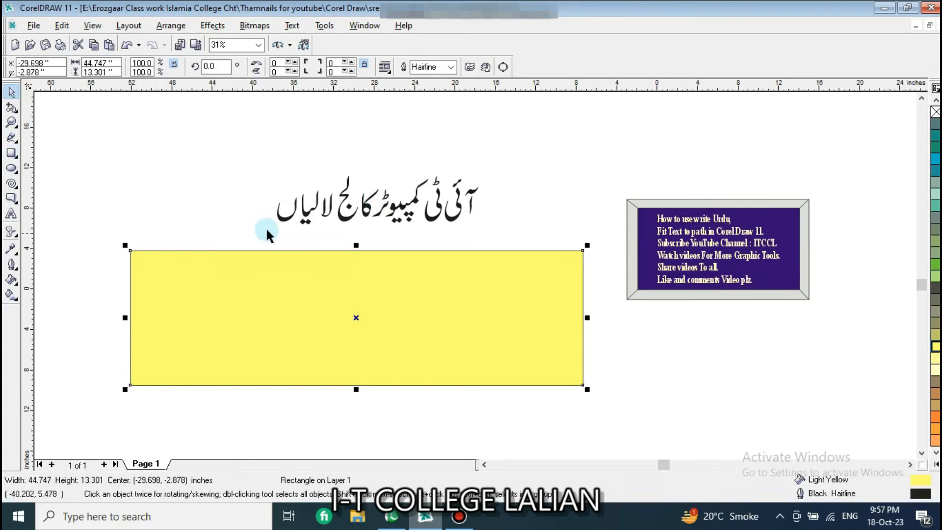
# Move the Urdu text onto the yellow rectangle and bring it in front of the rectangle
pyautogui.moveTo(340, 221); pyautogui.dragTo(328, 336)
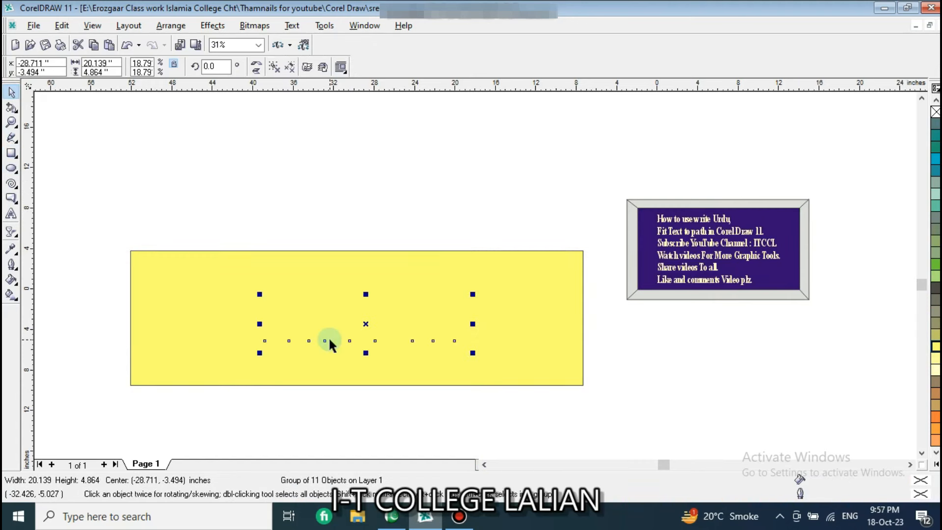
pyautogui.rightClick(369, 324)
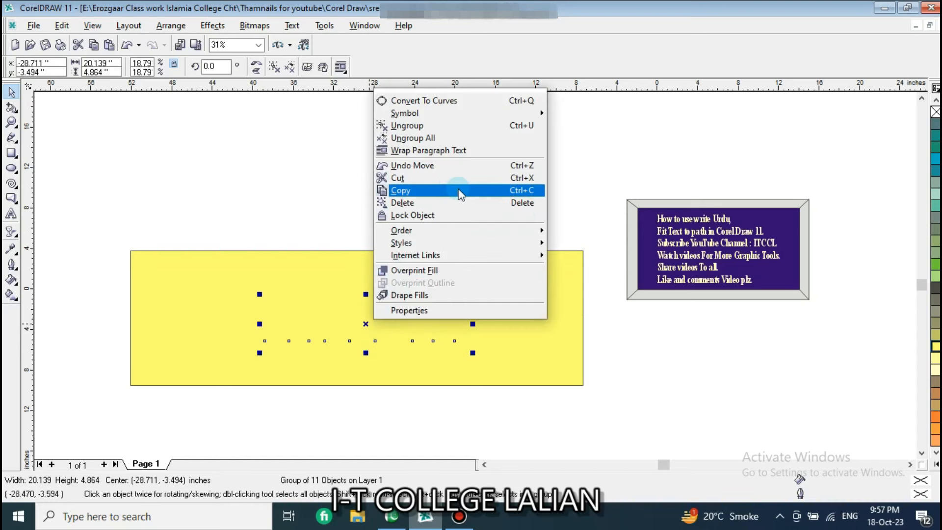
pyautogui.moveTo(463, 231)
pyautogui.click(596, 148)
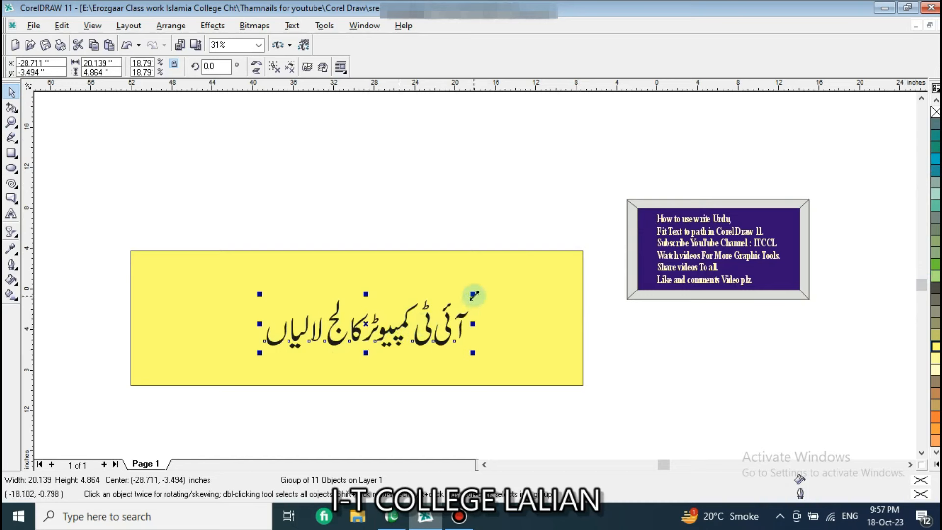
# Enlarge the Urdu text to about 36 by 8.7 inches and reposition it within the yellow rectangle
pyautogui.moveTo(474, 295); pyautogui.dragTo(552, 256)
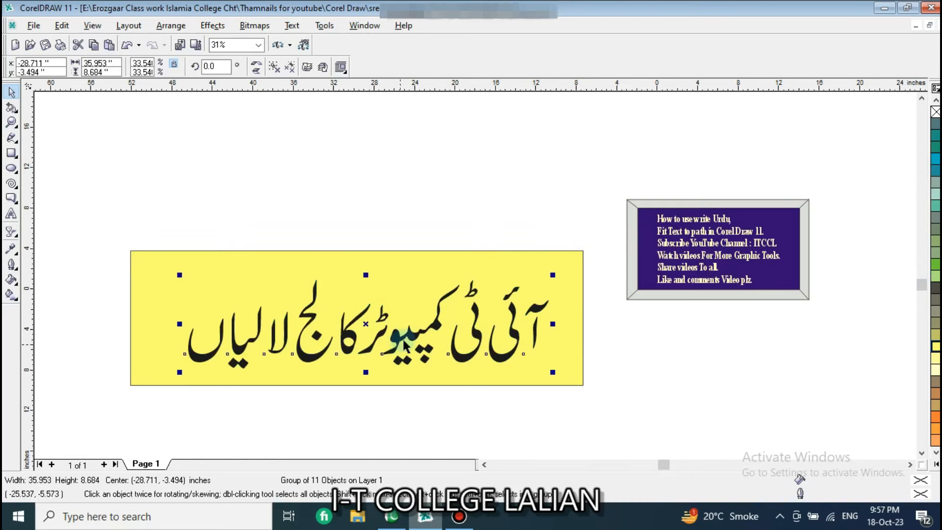
pyautogui.moveTo(371, 334); pyautogui.dragTo(348, 322)
# Try several palette colours on the background rectangle, including Moon Green and Sea Green, and settle on a Ghost Green fill
pyautogui.click(419, 378)
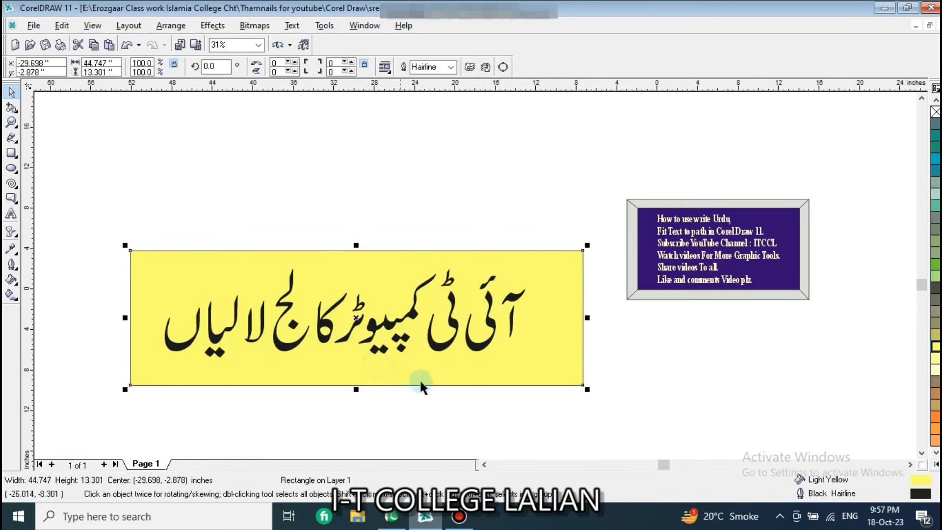
pyautogui.click(421, 373)
pyautogui.click(935, 379)
pyautogui.click(936, 311)
pyautogui.click(936, 274)
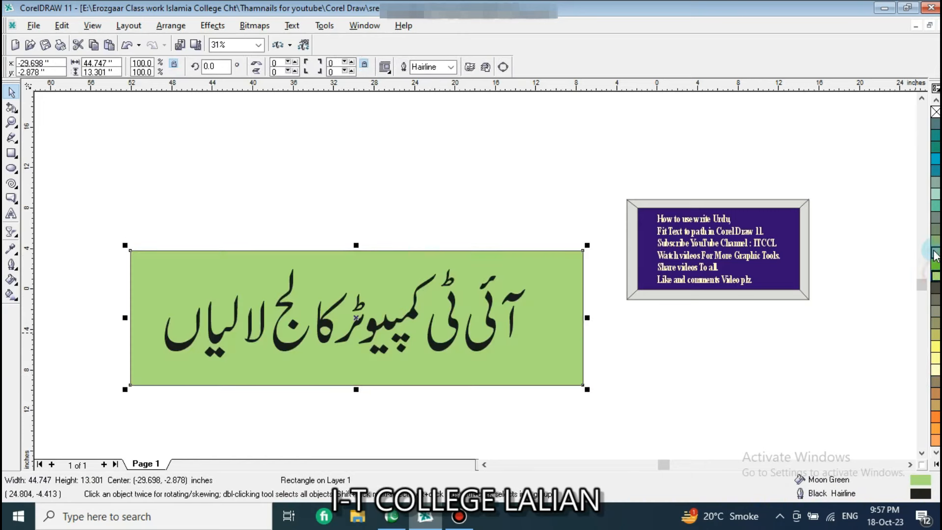
pyautogui.click(936, 252)
pyautogui.click(936, 196)
pyautogui.click(936, 170)
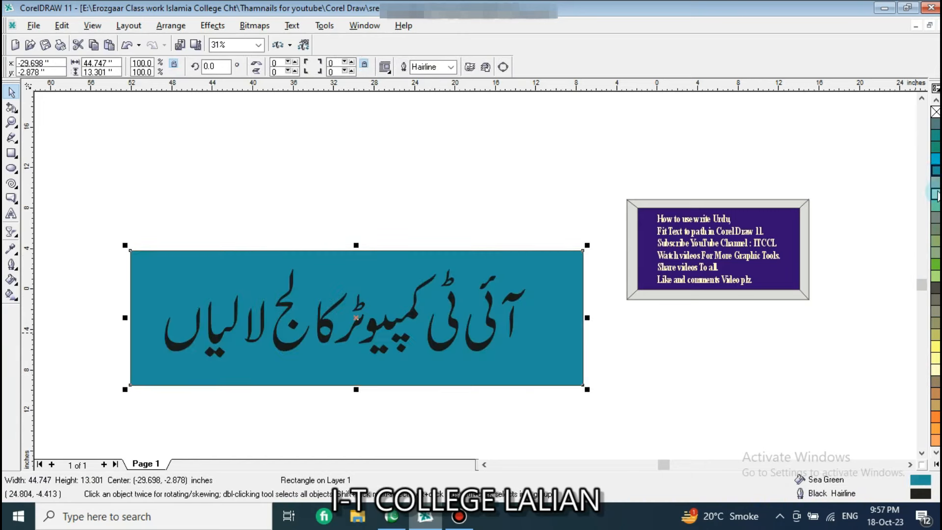
pyautogui.click(936, 195)
pyautogui.click(475, 396)
# Give the green rectangle a black 24-point outline
pyautogui.scroll(-2, 478, 398)
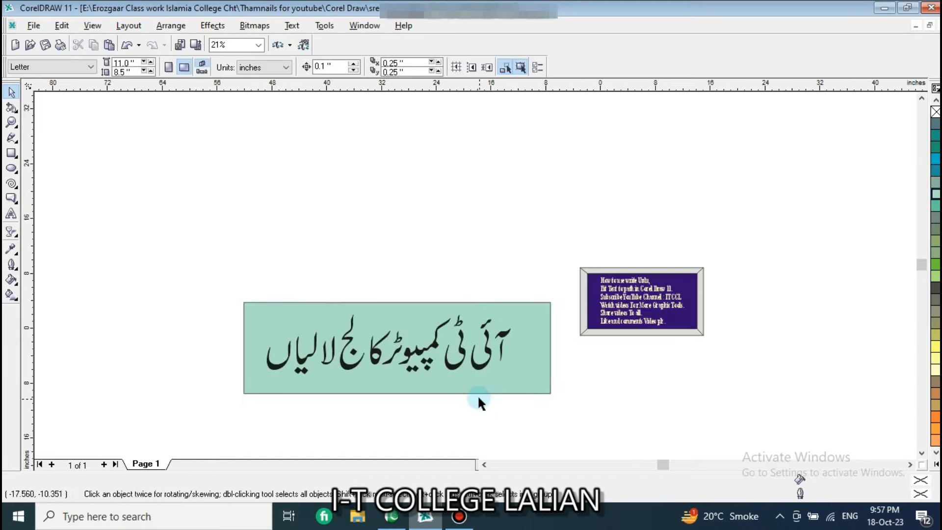
pyautogui.scroll(2, 482, 409)
pyautogui.scroll(-1, 449, 388)
pyautogui.scroll(-1, 263, 389)
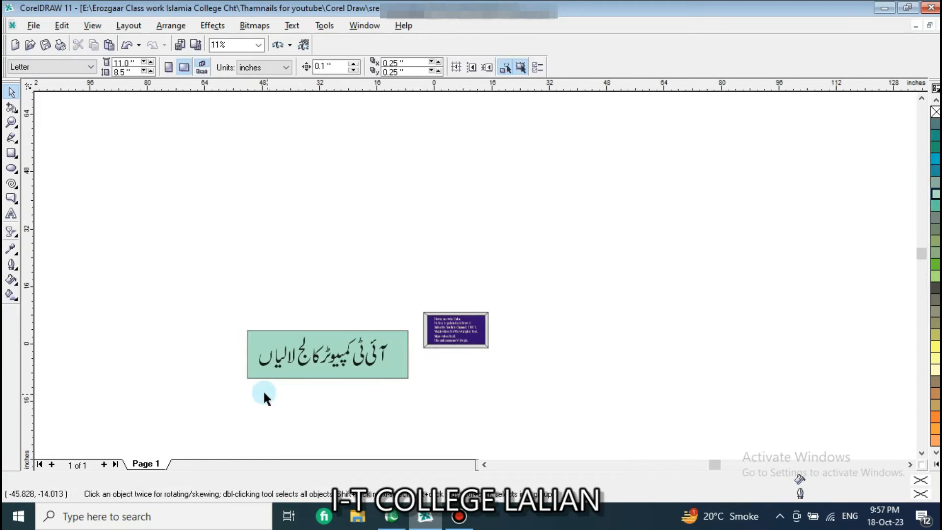
pyautogui.scroll(2, 297, 372)
pyautogui.click(306, 328)
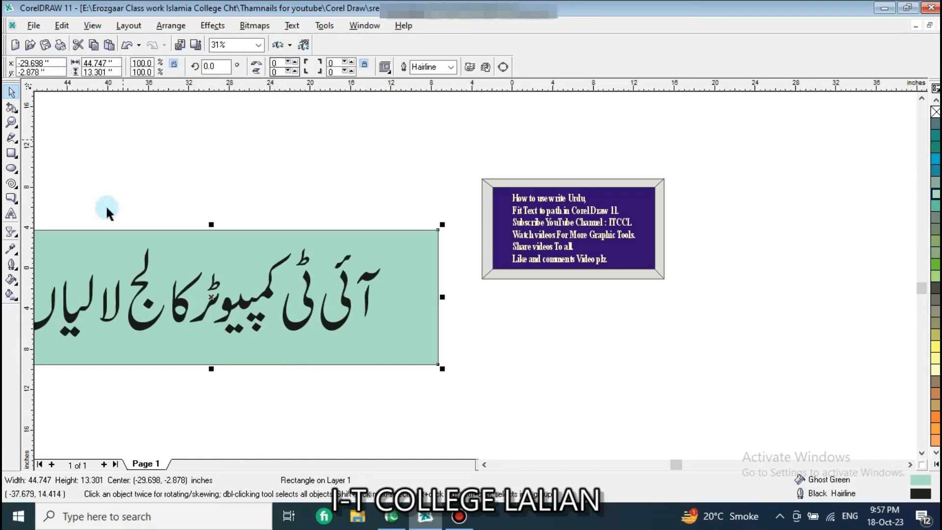
pyautogui.click(12, 266)
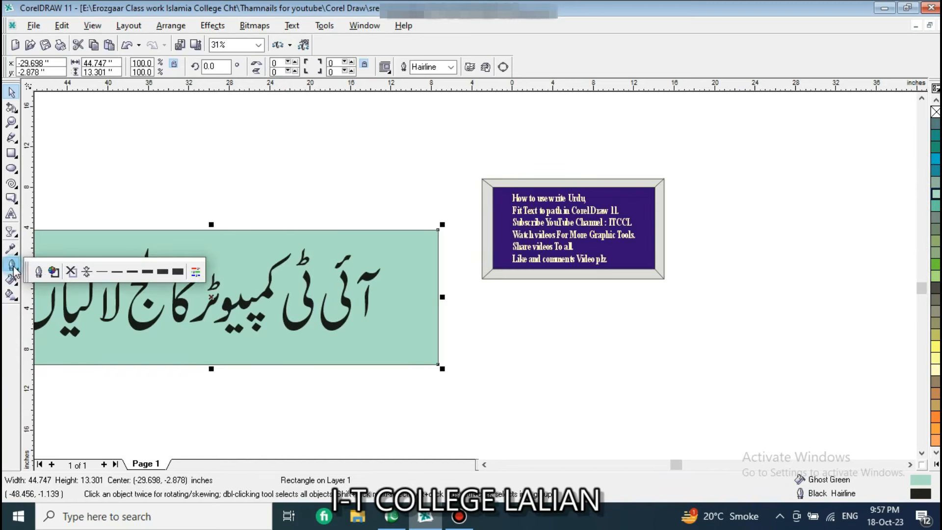
pyautogui.click(177, 272)
pyautogui.click(483, 464)
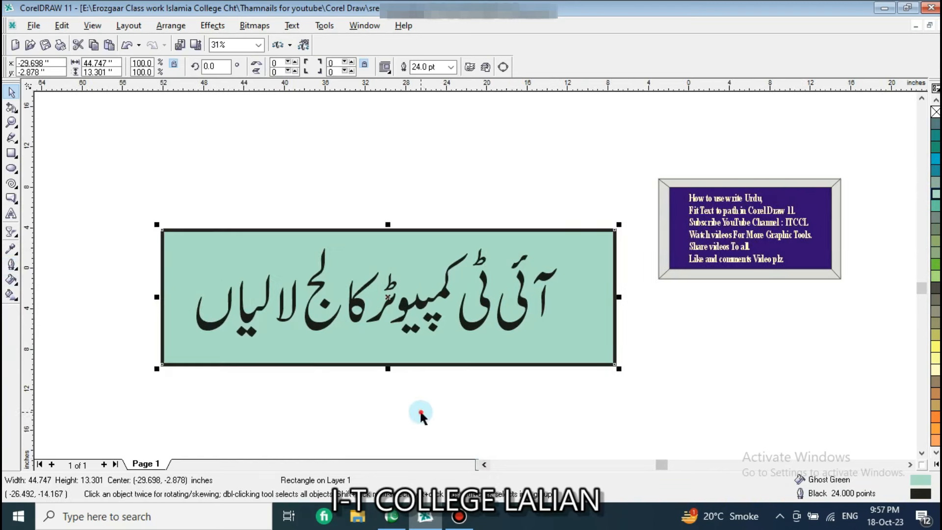
# Group the Urdu text with its green rectangle and shift the group slightly to the left
pyautogui.click(316, 329)
pyautogui.moveTo(95, 165); pyautogui.dragTo(623, 404)
pyautogui.rightClick(389, 295)
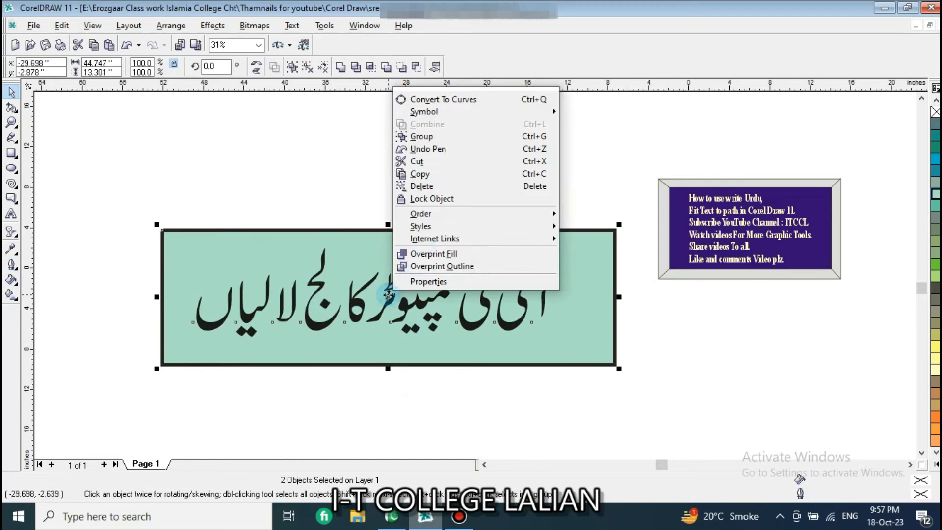
pyautogui.click(416, 132)
pyautogui.moveTo(371, 329); pyautogui.dragTo(397, 290)
pyautogui.click(399, 343)
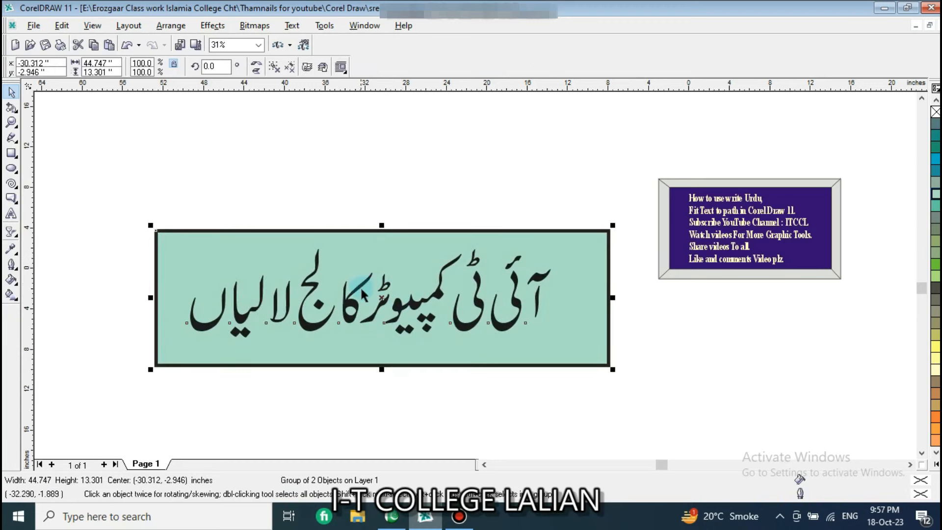
# Start exporting the grouped banner, with Desktop as the destination and JPG - JPEG Bitmaps as the file type
pyautogui.click(34, 25)
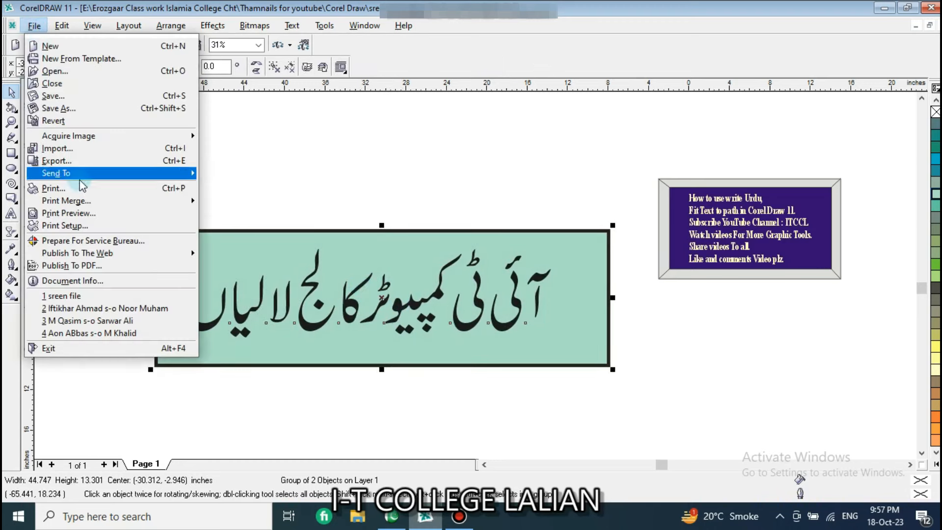
pyautogui.click(210, 195)
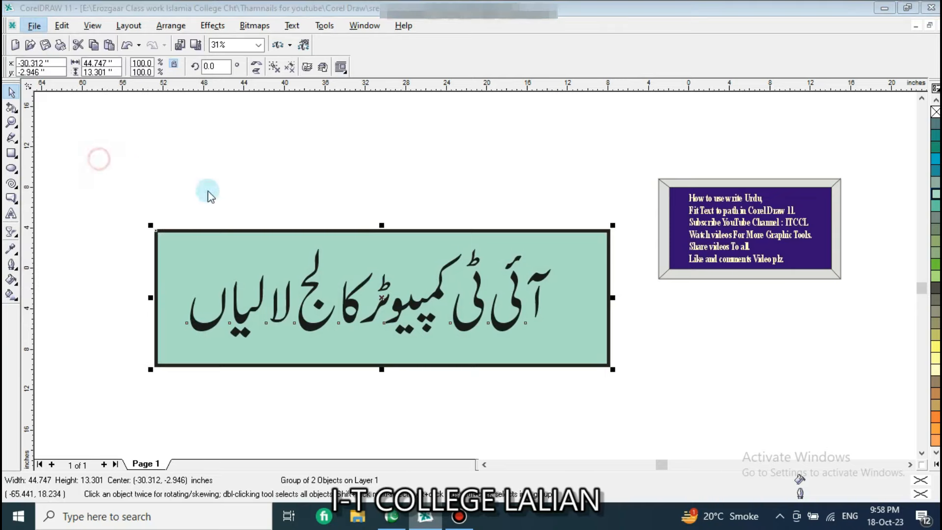
pyautogui.click(413, 149)
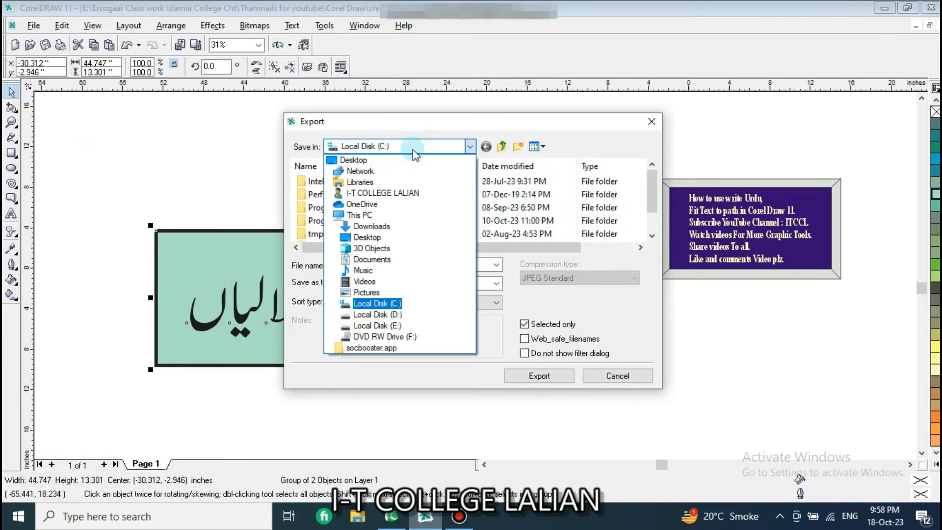
pyautogui.click(400, 158)
pyautogui.click(381, 283)
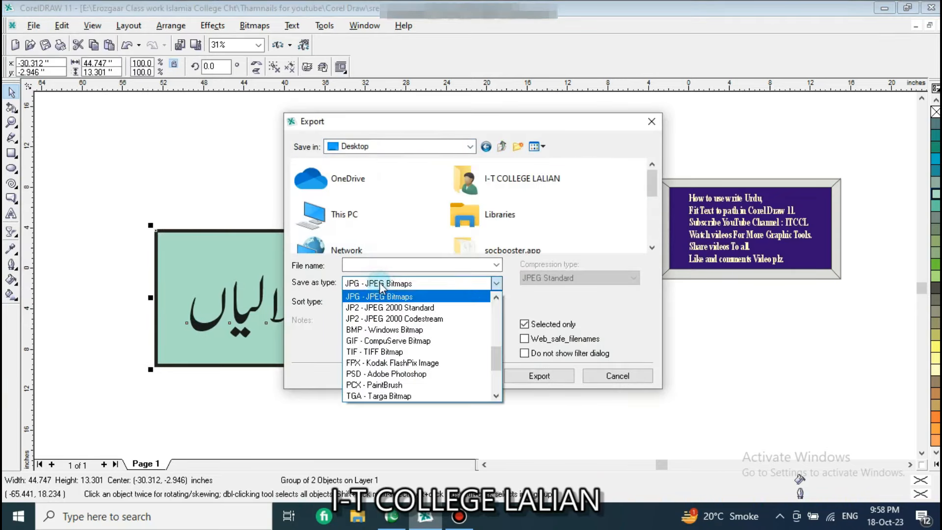
pyautogui.click(389, 296)
# Name the exported image "urdu in corel" and complete the JPEG export
pyautogui.click(387, 265)
pyautogui.write('sreen file')
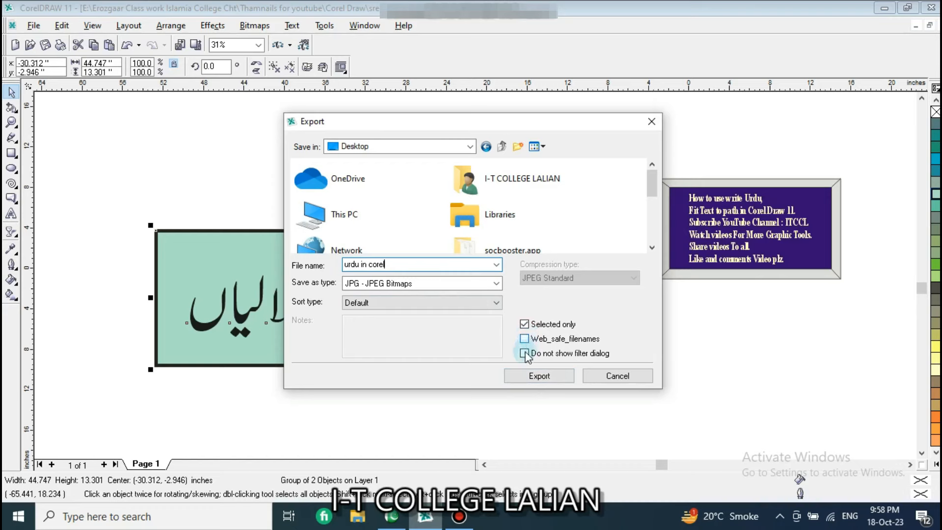
pyautogui.click(537, 375)
pyautogui.press('Return')
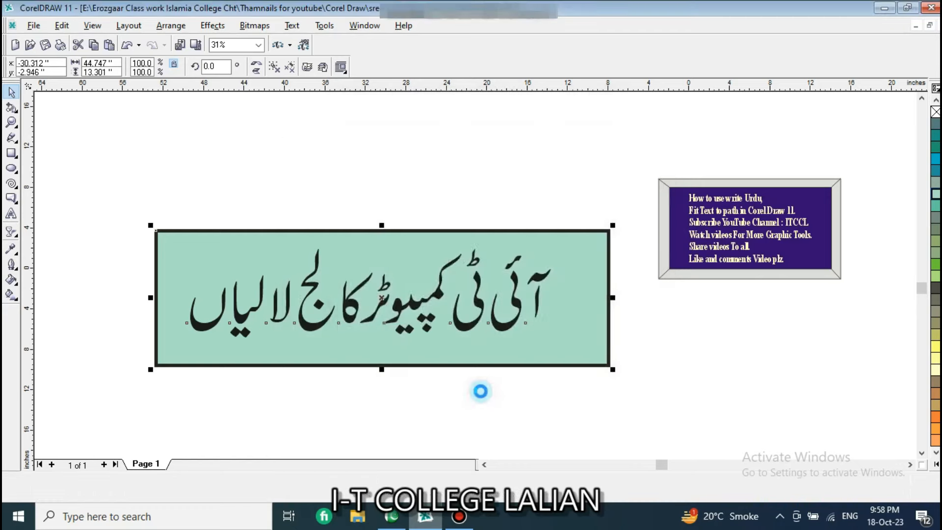
pyautogui.click(488, 362)
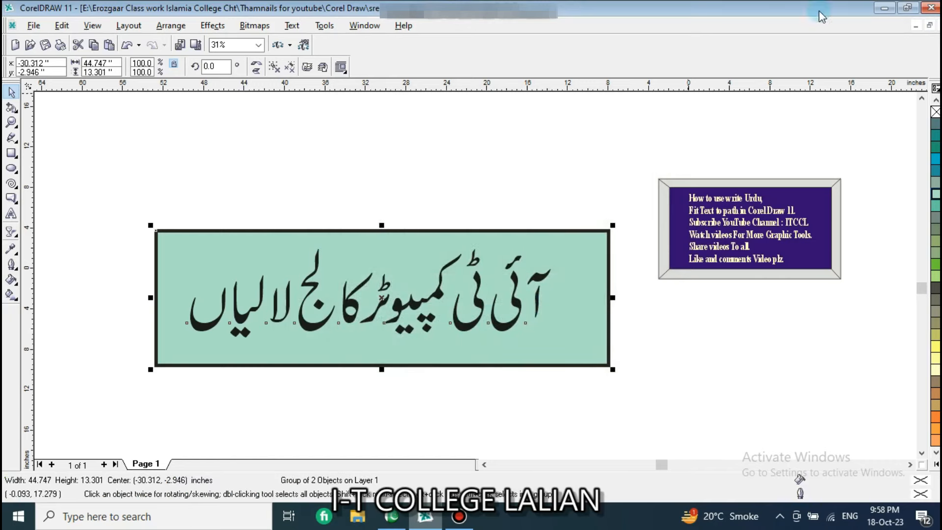
# Open the exported "urdu in corel" image from the desktop to check it, close it and return to CorelDRAW
pyautogui.click(885, 8)
pyautogui.click(864, 7)
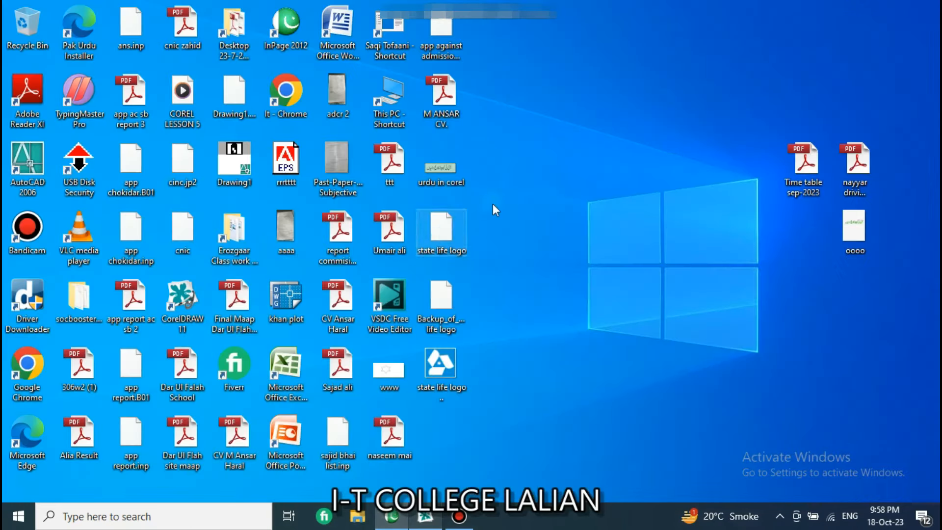
pyautogui.rightClick(443, 167)
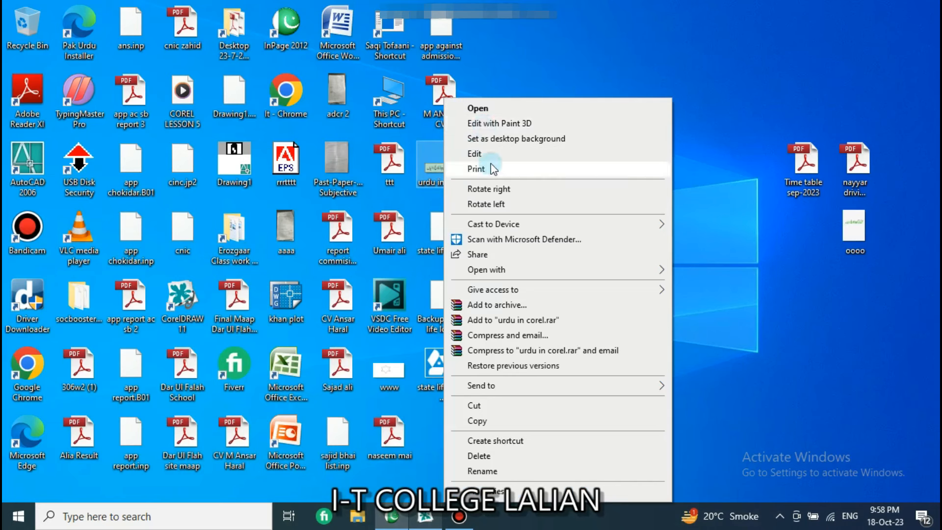
pyautogui.click(511, 72)
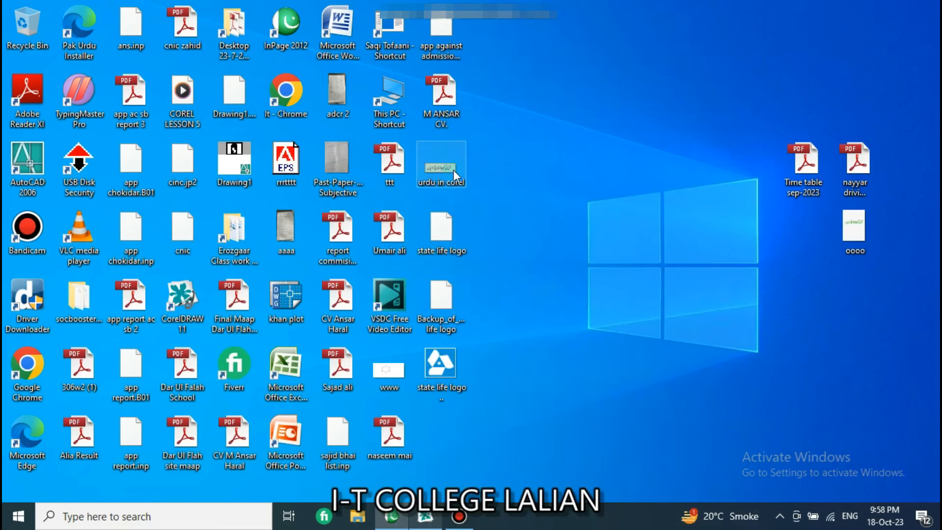
pyautogui.doubleClick(453, 170)
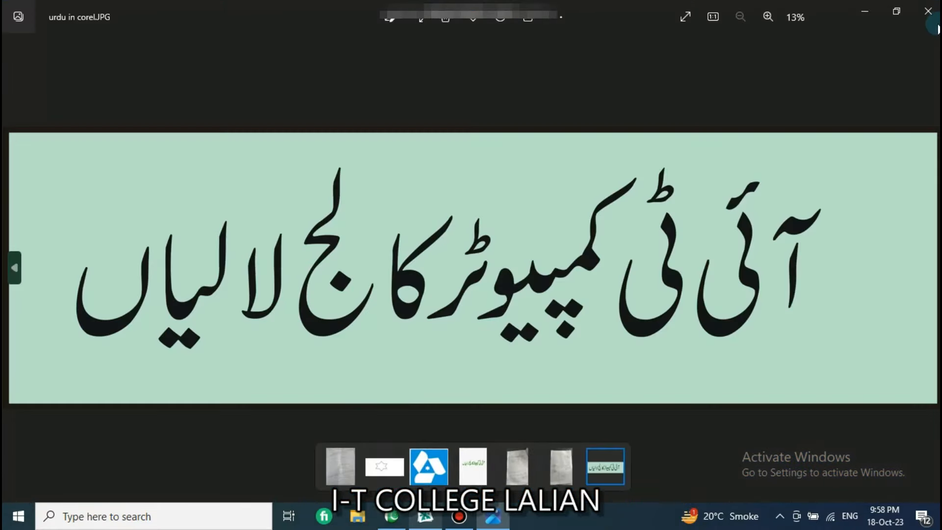
pyautogui.click(927, 11)
pyautogui.click(420, 517)
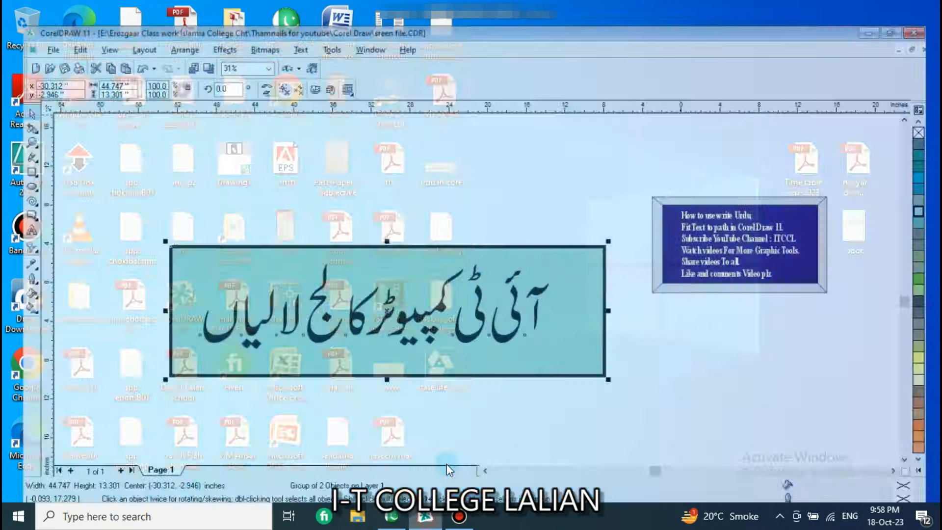
# Add the artistic text "I t computer college lalian" in the empty area beside the purple panel
pyautogui.click(554, 286)
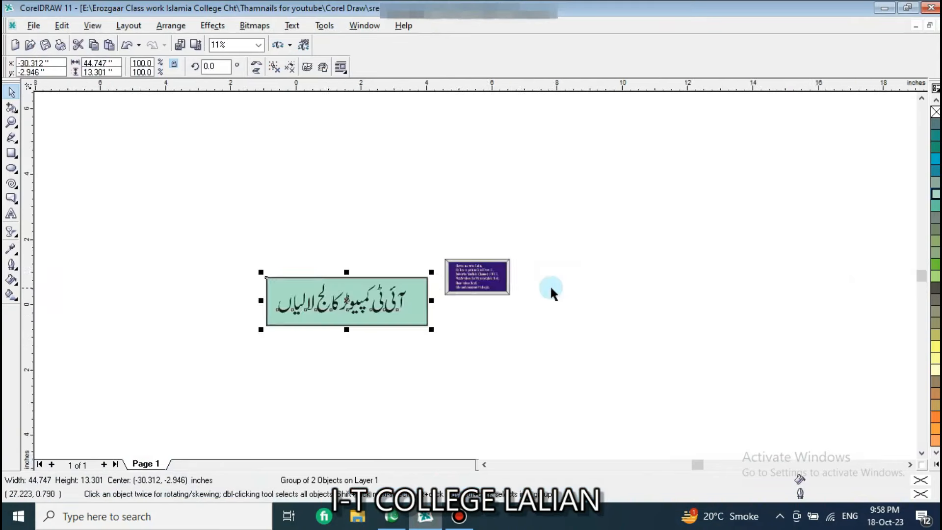
pyautogui.scroll(4, 551, 289)
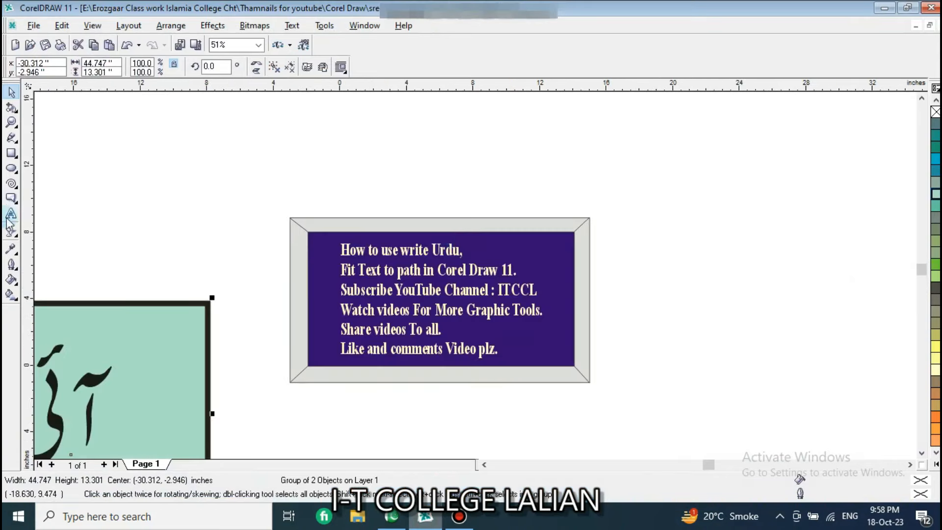
pyautogui.click(10, 213)
pyautogui.scroll(-1, 326, 145)
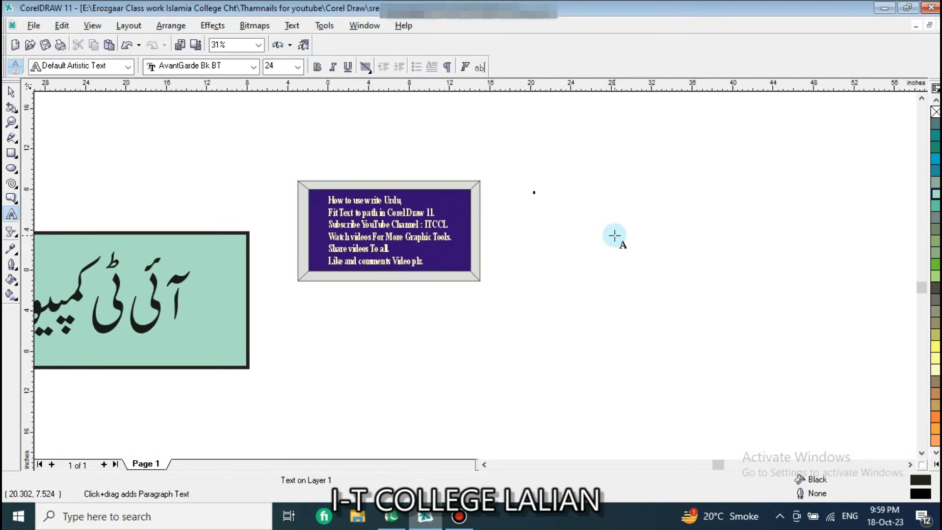
pyautogui.click(614, 235)
pyautogui.scroll(3, 574, 206)
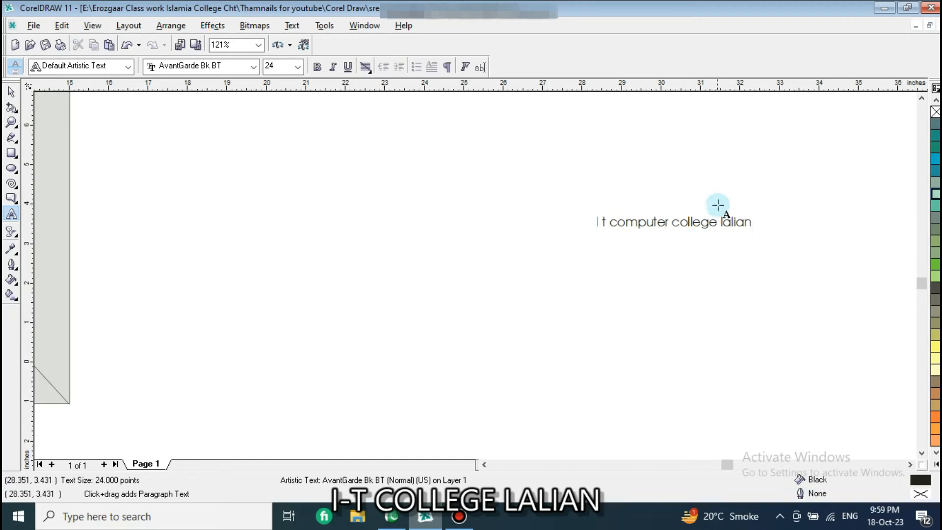
pyautogui.click(12, 91)
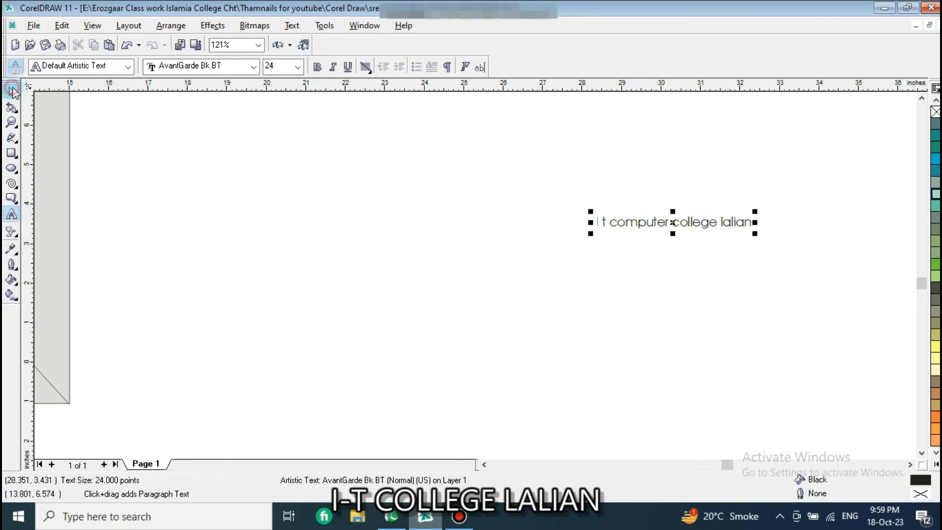
# Enlarge the new text to about 127 points and move it up to leave room beneath it
pyautogui.moveTo(588, 236); pyautogui.dragTo(364, 314)
pyautogui.scroll(-1, 404, 296)
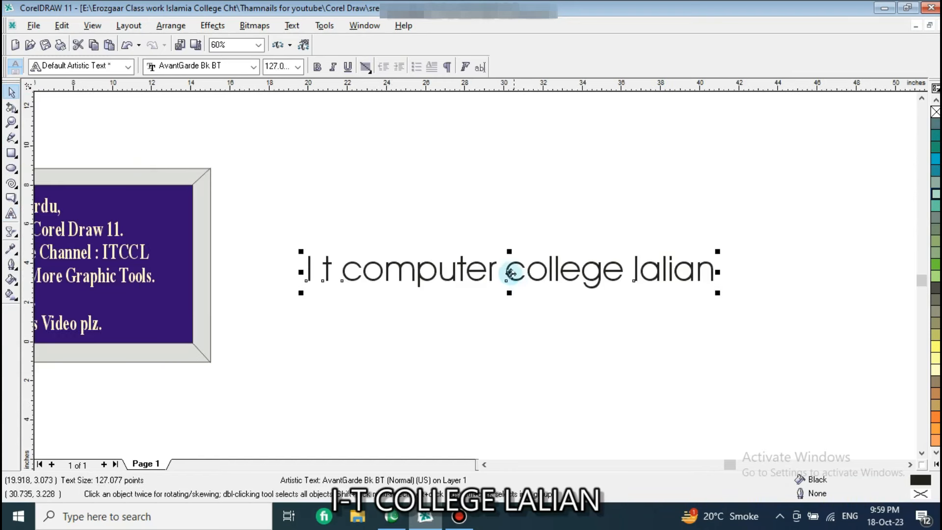
pyautogui.moveTo(510, 272); pyautogui.dragTo(483, 202)
# Draw an ellipse about 13.7 inches wide and 11.5 inches high below the text
pyautogui.click(11, 169)
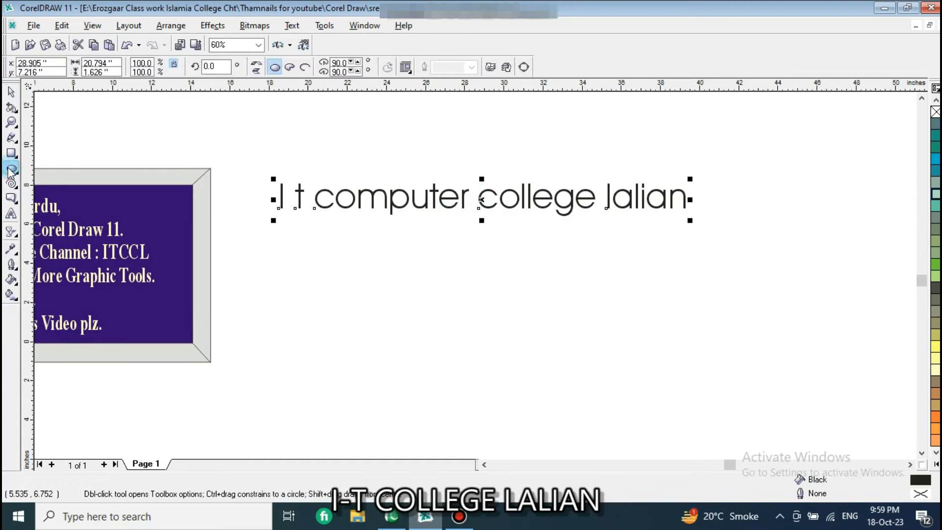
pyautogui.moveTo(316, 240); pyautogui.dragTo(583, 399)
pyautogui.click(10, 92)
# Centre the text above the ellipse and fill it with Light Green
pyautogui.click(342, 133)
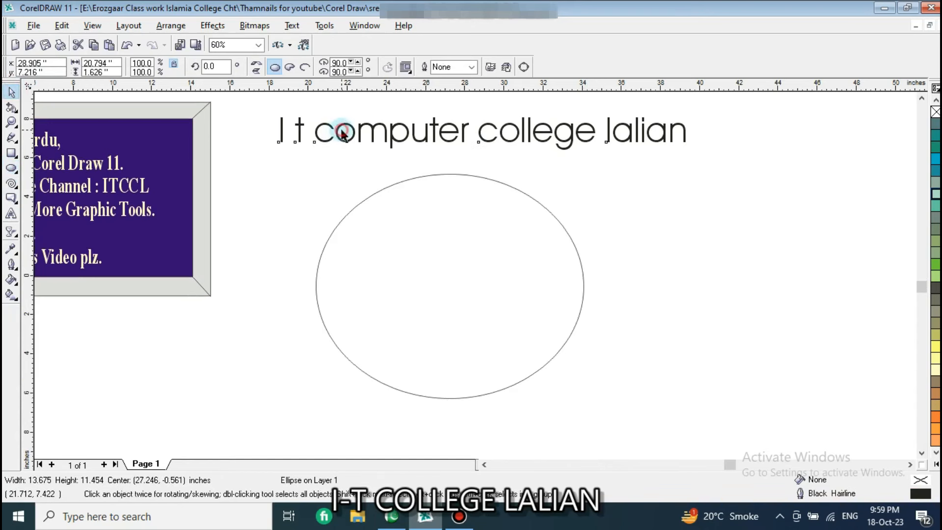
pyautogui.moveTo(481, 131); pyautogui.dragTo(459, 135)
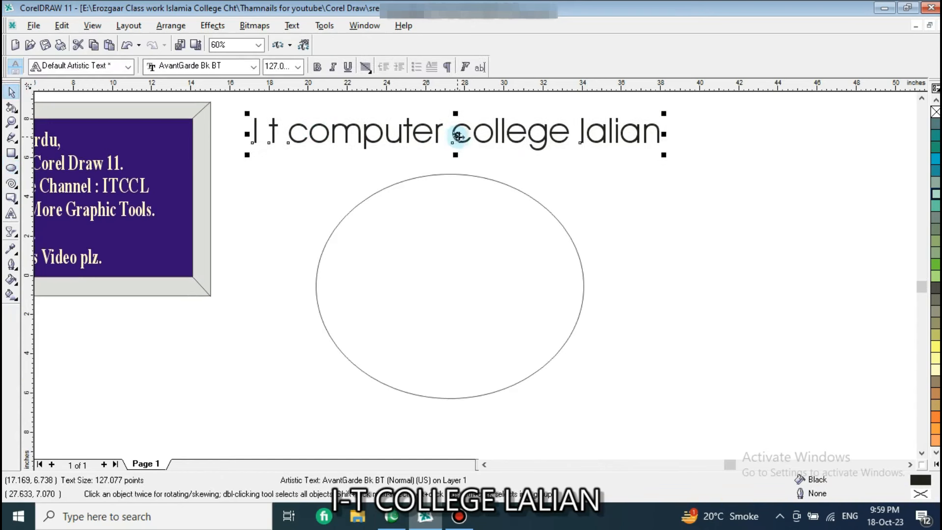
pyautogui.click(935, 369)
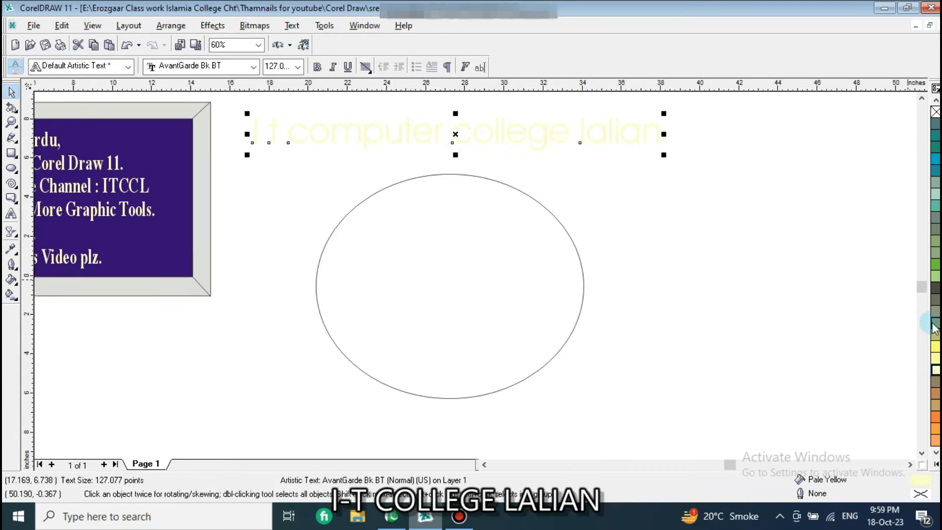
pyautogui.click(936, 135)
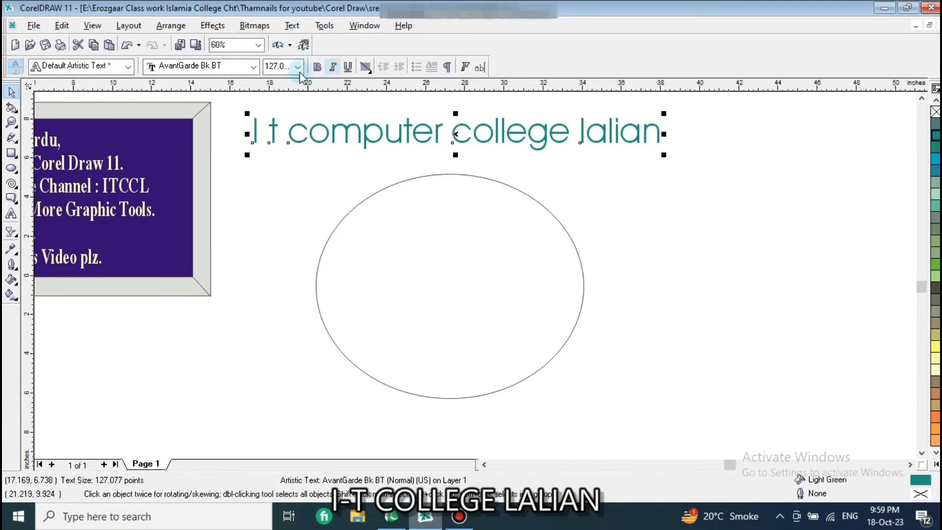
# Fit the text to the ellipse as its path and shift the text and ellipse slightly
pyautogui.click(302, 24)
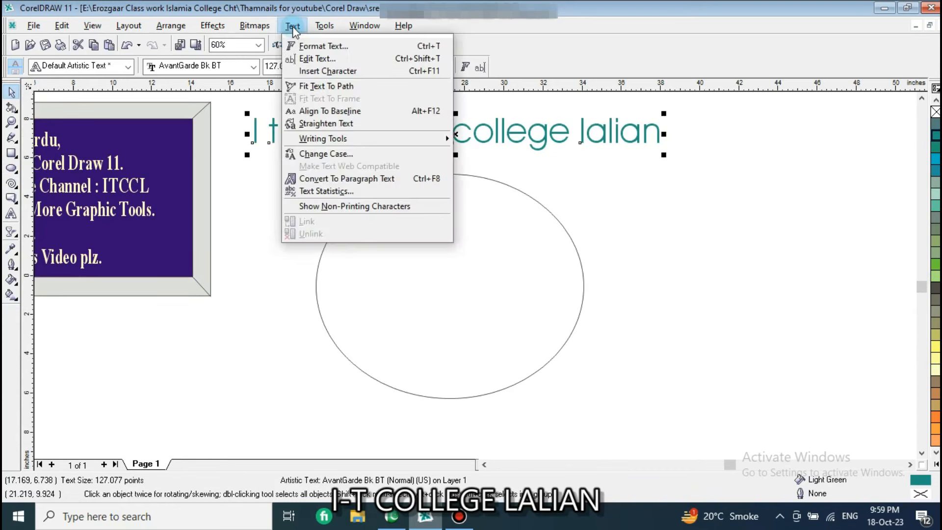
pyautogui.click(333, 84)
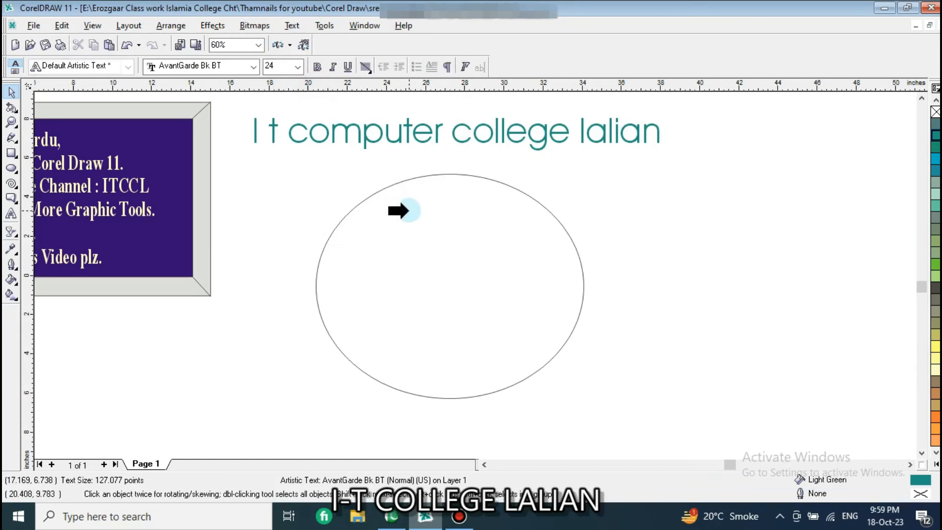
pyautogui.click(420, 191)
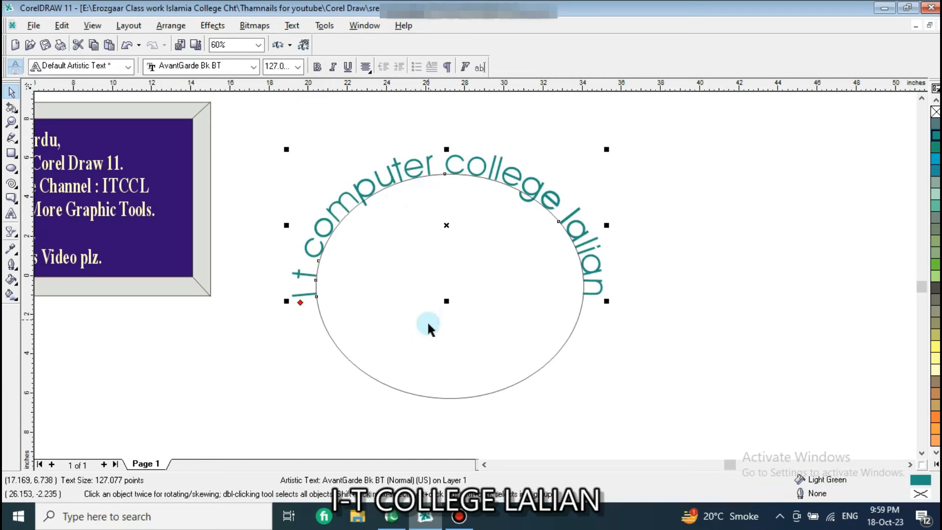
pyautogui.moveTo(436, 291); pyautogui.dragTo(414, 330)
# Delete the ellipse under the curved text, keeping only the text arc
pyautogui.click(538, 360)
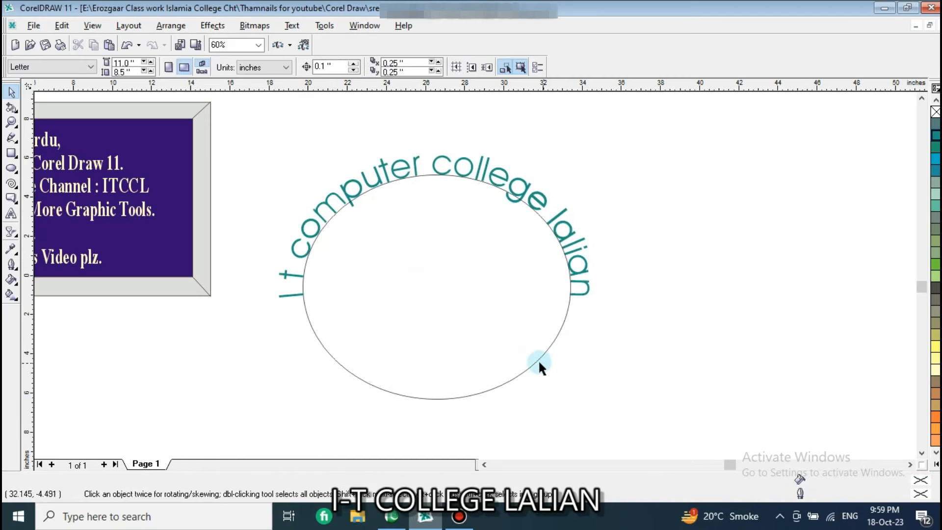
pyautogui.click(540, 357)
pyautogui.press('Delete')
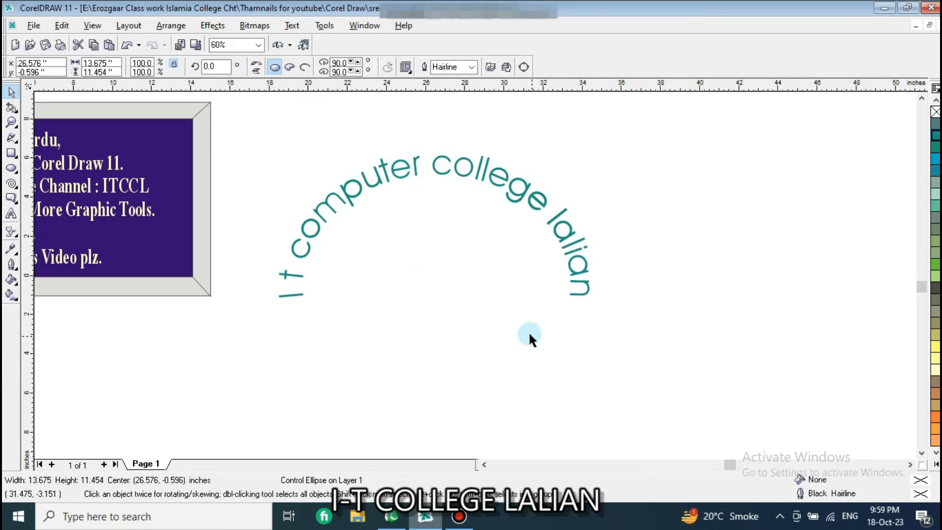
# Resize the curved text to about 107 points and make it bold and italic
pyautogui.click(596, 303)
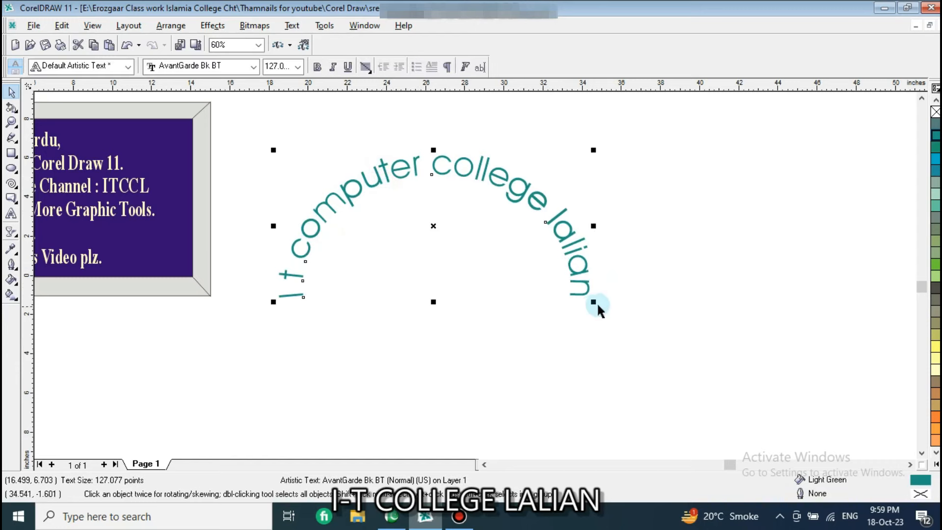
pyautogui.moveTo(593, 301); pyautogui.dragTo(645, 316)
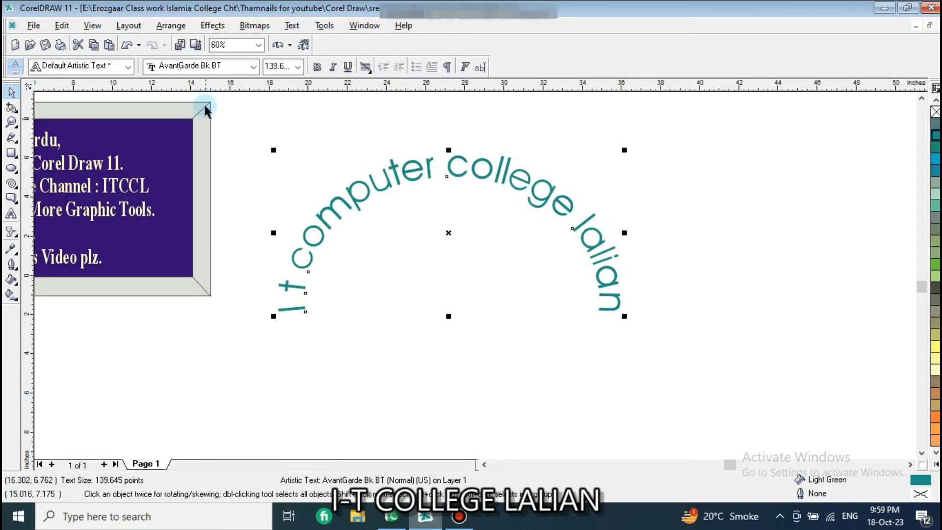
pyautogui.click(317, 67)
pyautogui.moveTo(273, 314); pyautogui.dragTo(492, 222)
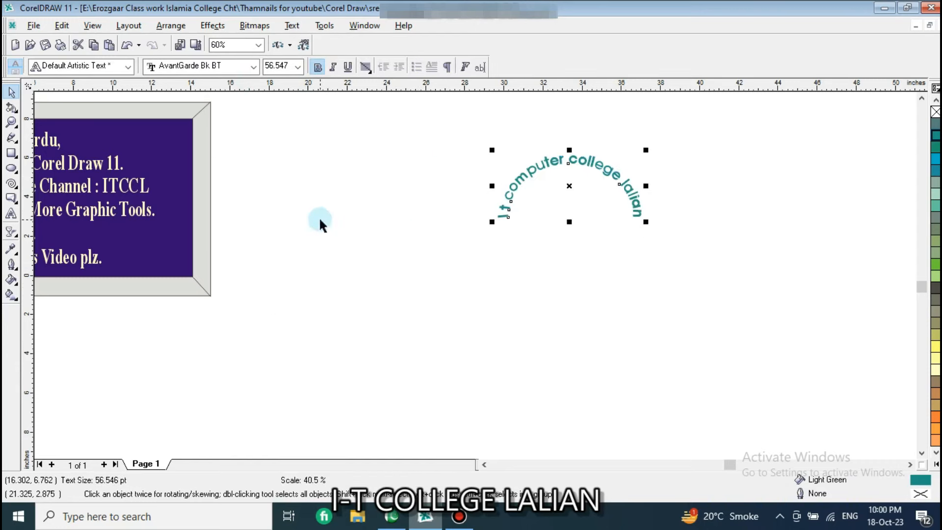
pyautogui.moveTo(303, 278); pyautogui.dragTo(305, 275)
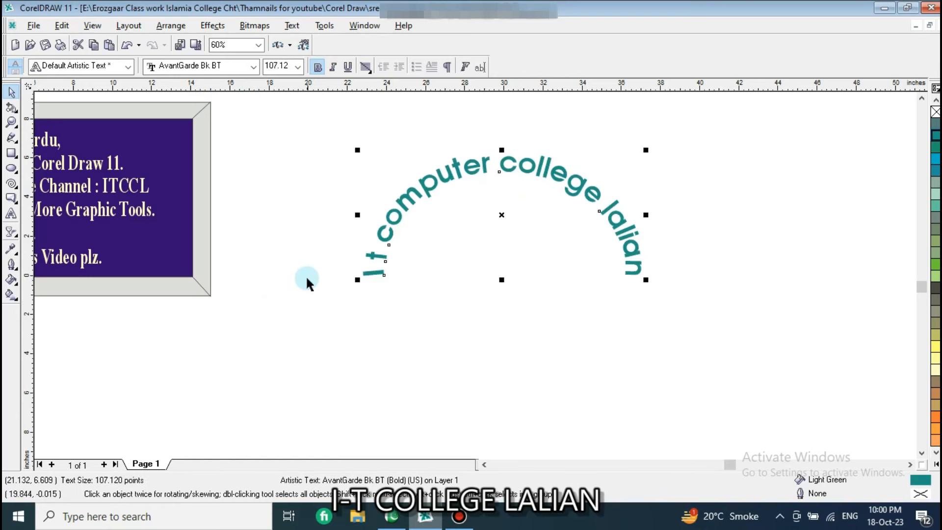
pyautogui.click(332, 67)
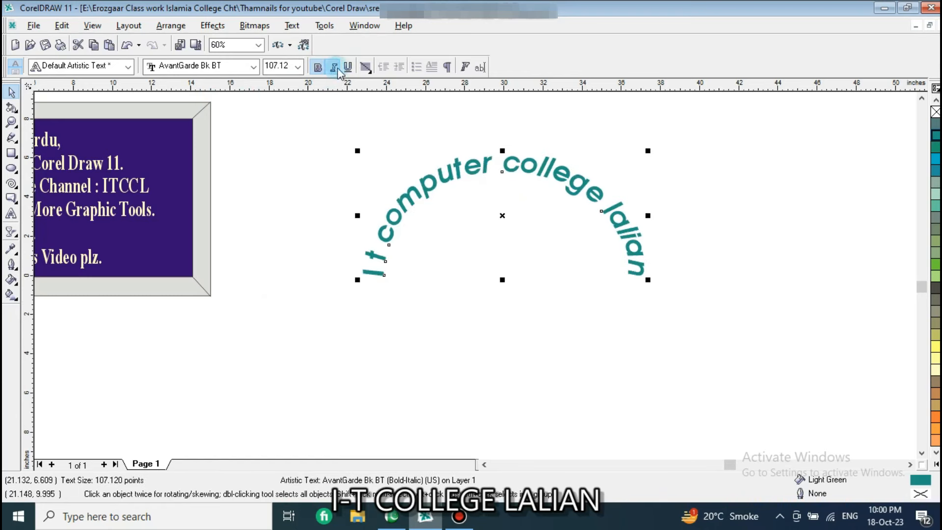
pyautogui.click(343, 67)
pyautogui.click(348, 67)
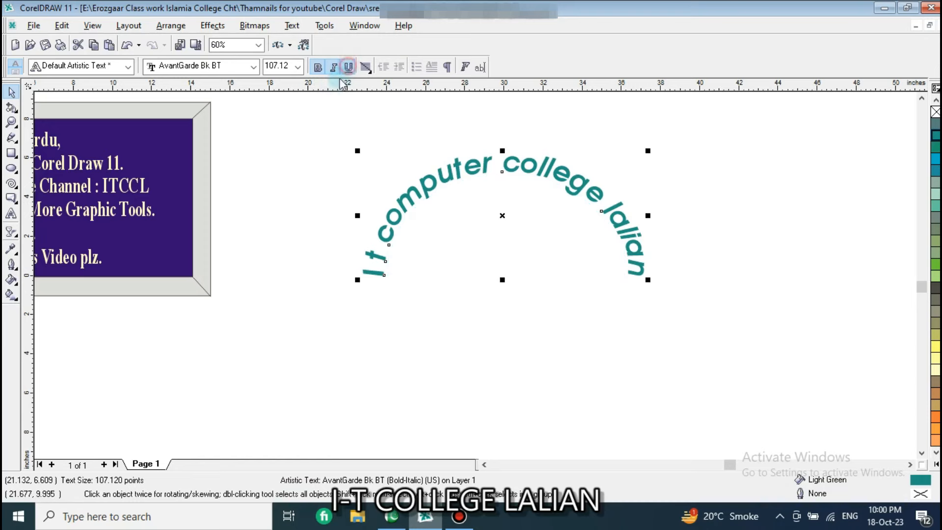
# Move the curved text onto the purple panel and delete it
pyautogui.scroll(-1, 506, 216)
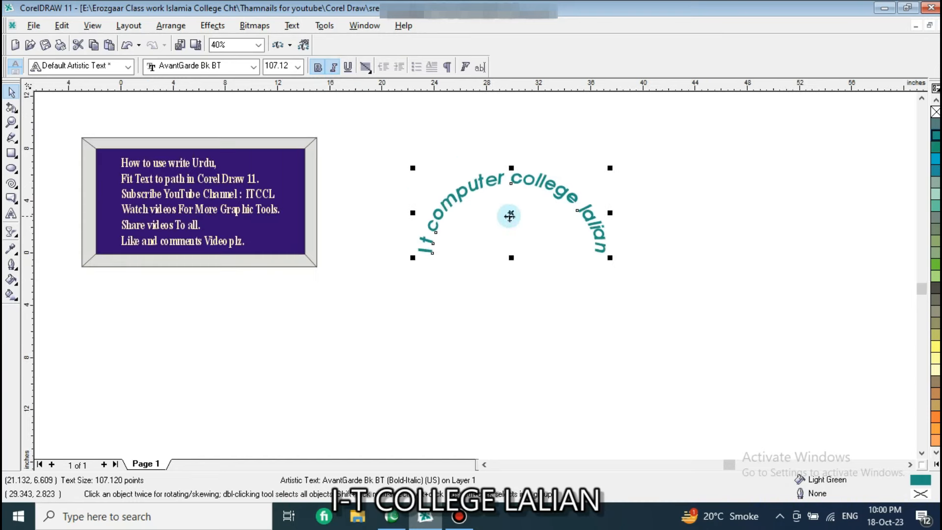
pyautogui.moveTo(509, 214); pyautogui.dragTo(189, 155)
pyautogui.scroll(-1, 234, 193)
pyautogui.scroll(-1, 293, 224)
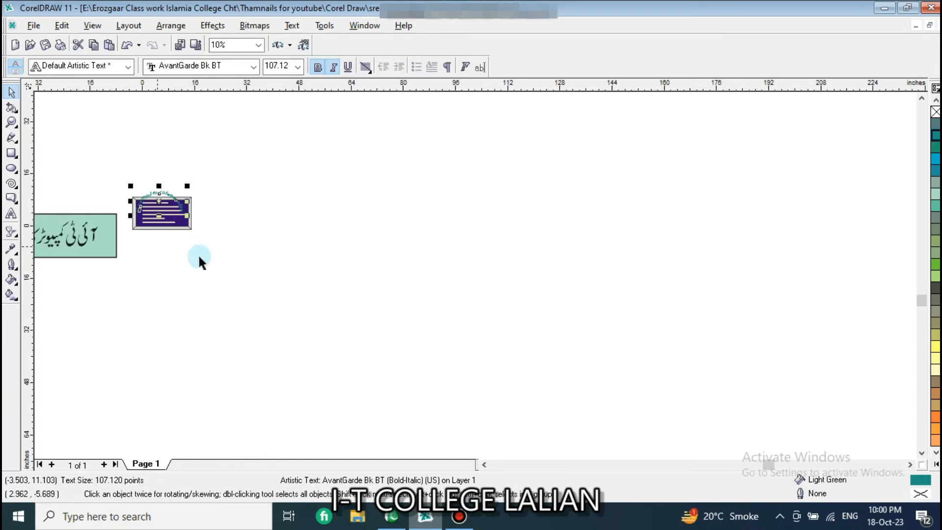
pyautogui.click(492, 459)
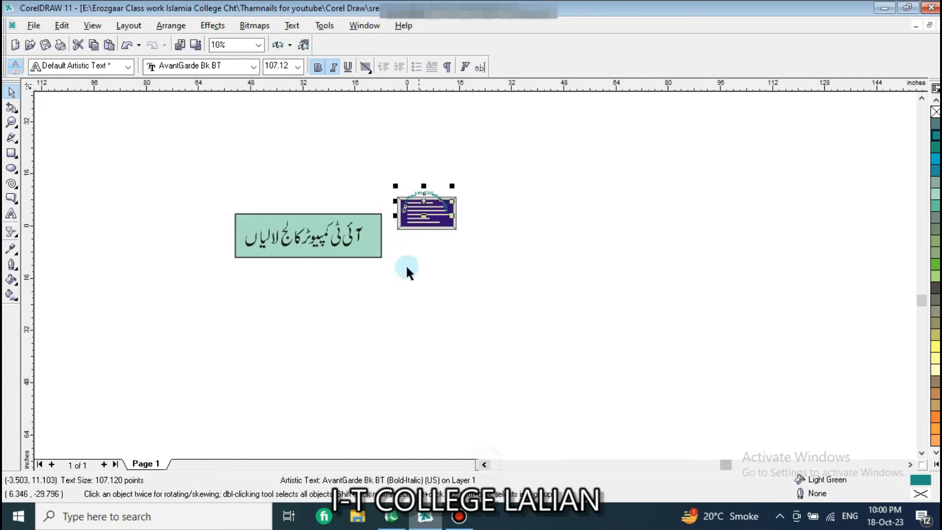
pyautogui.scroll(2, 265, 233)
pyautogui.scroll(-1, 354, 218)
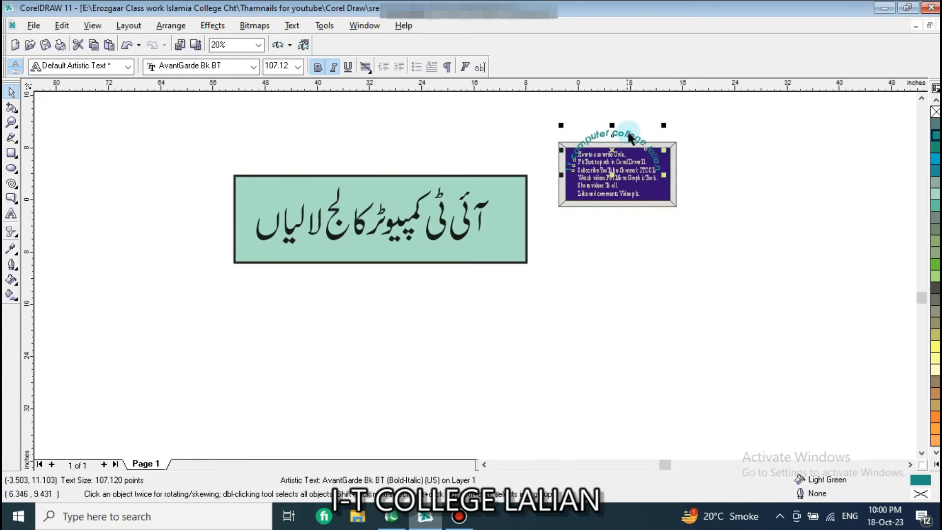
pyautogui.press('Delete')
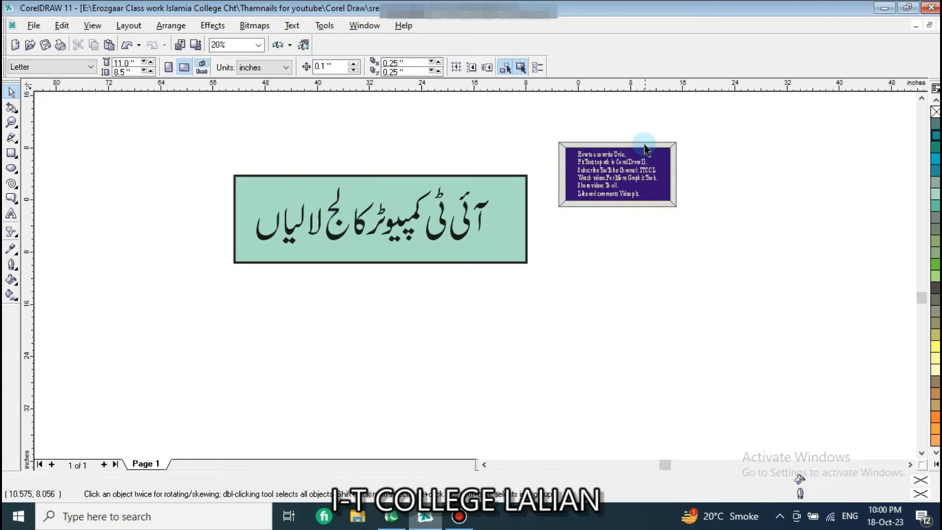
# Switch the system input language to Urdu (Pakistan) with the Urdu Pakistan keyboard
pyautogui.scroll(2, 650, 149)
pyautogui.scroll(-1, 729, 161)
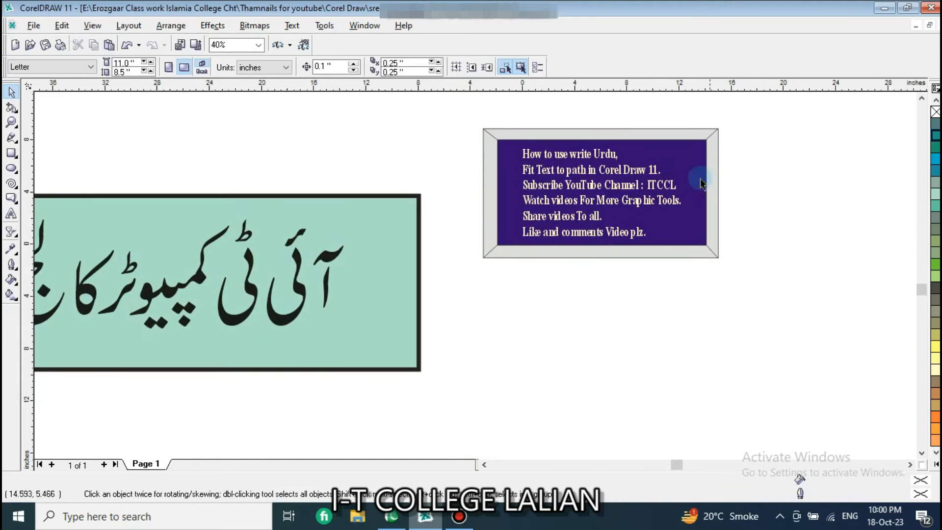
pyautogui.click(779, 517)
pyautogui.click(779, 517)
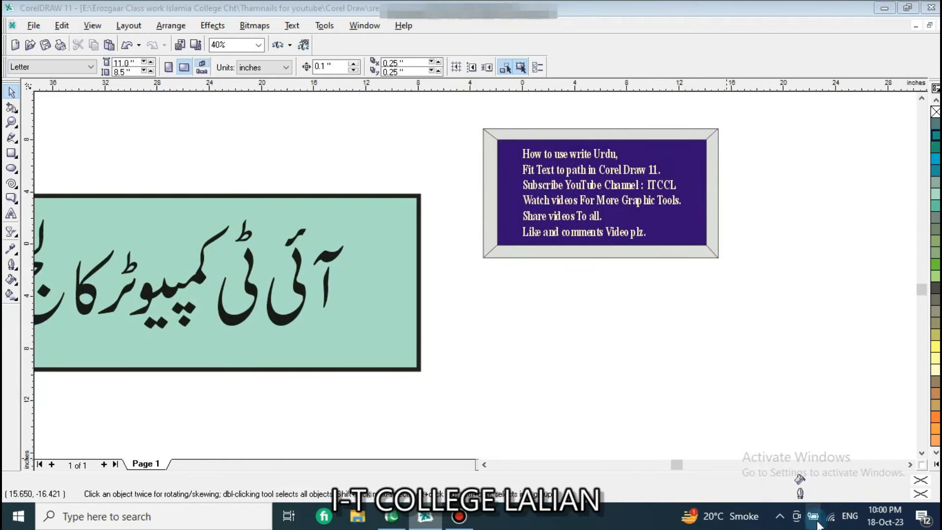
pyautogui.click(849, 516)
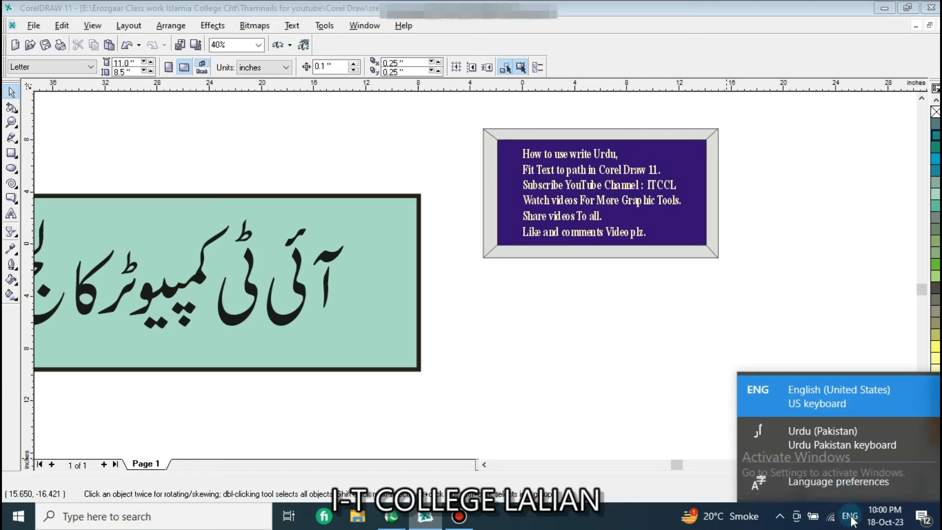
pyautogui.click(841, 437)
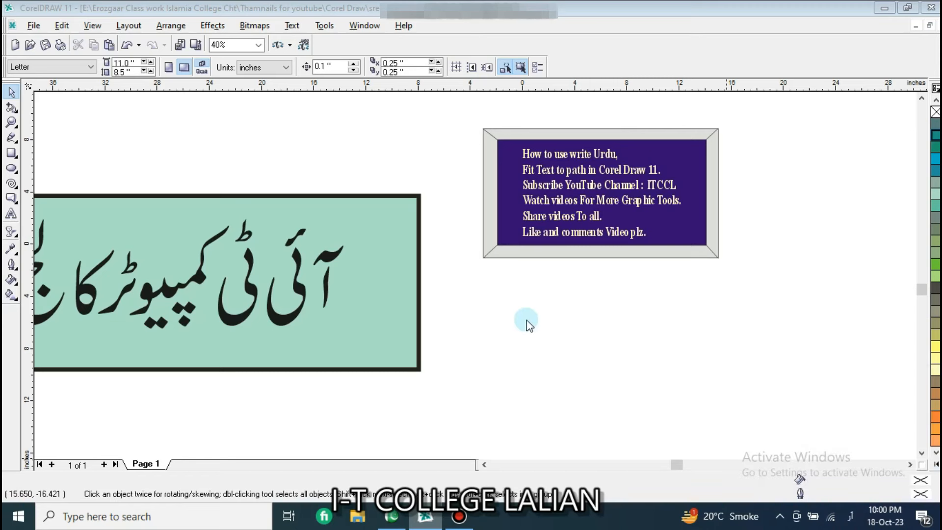
# Start an artistic text reading "SD" below the purple panel and switch its input language to Urdu (Pakistan)
pyautogui.click(12, 213)
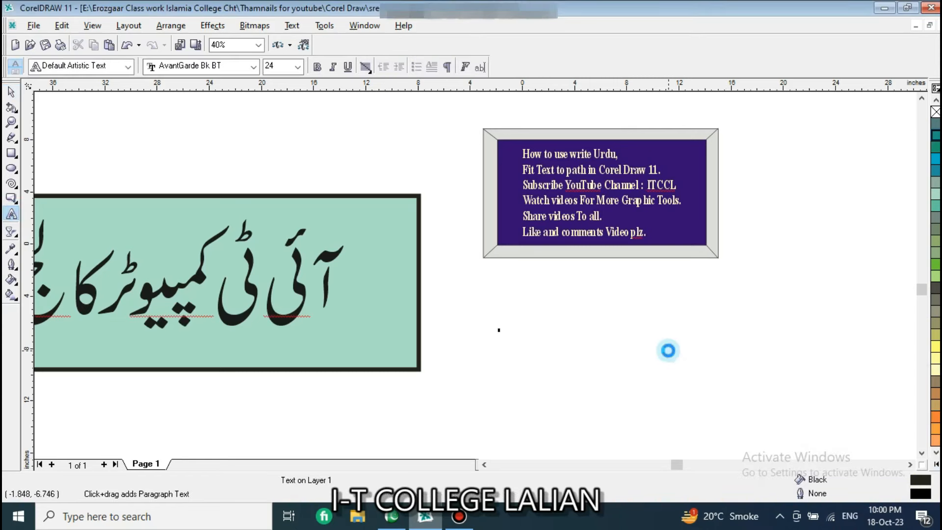
pyautogui.write('SD')
pyautogui.scroll(4, 521, 331)
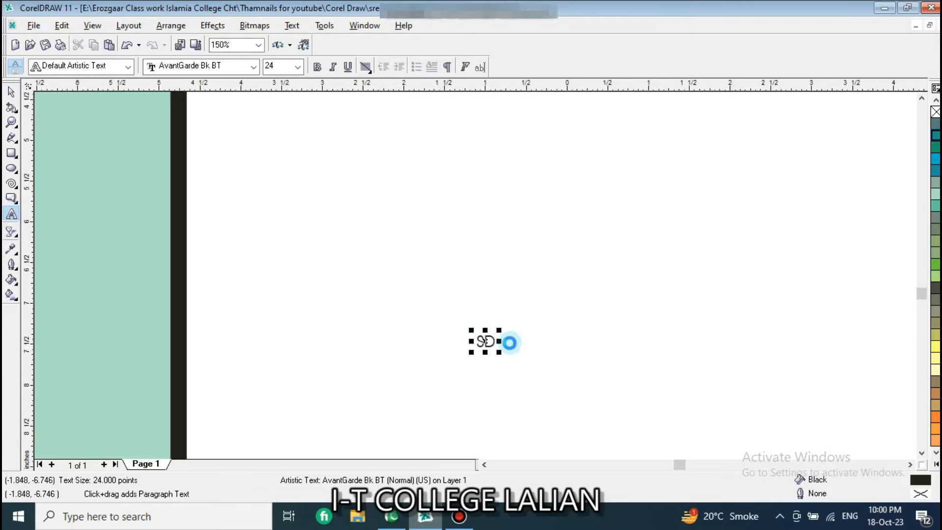
pyautogui.scroll(7, 509, 343)
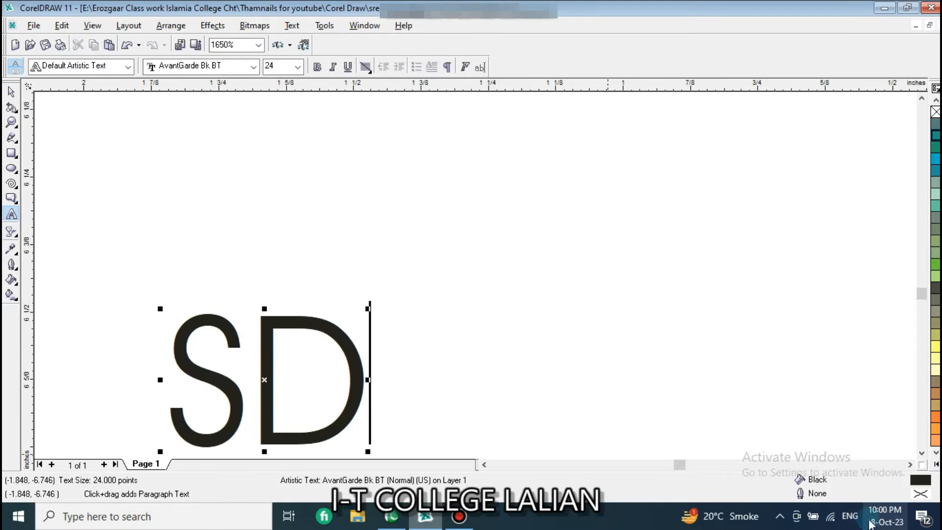
pyautogui.click(849, 516)
pyautogui.click(804, 436)
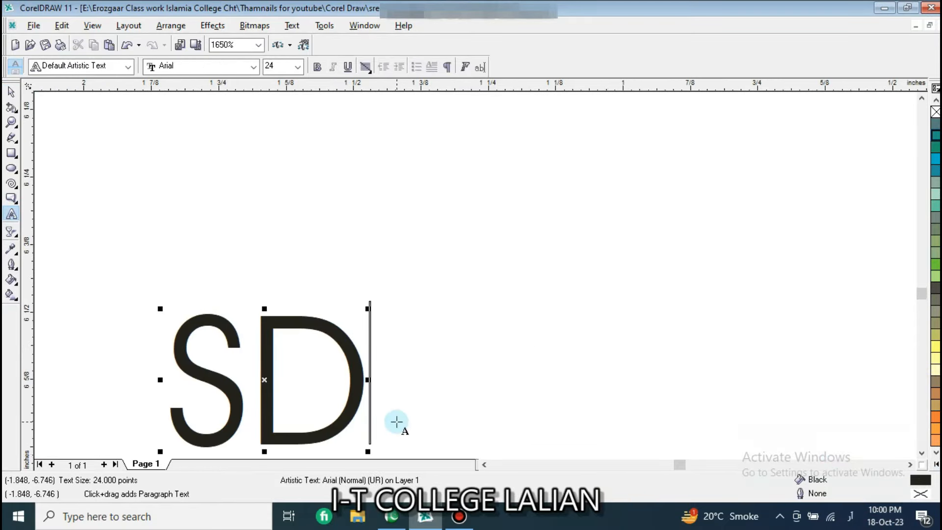
# Start an artistic text above the "SD" text and enter a character with the Urdu (Pakistan) input language
pyautogui.click(296, 176)
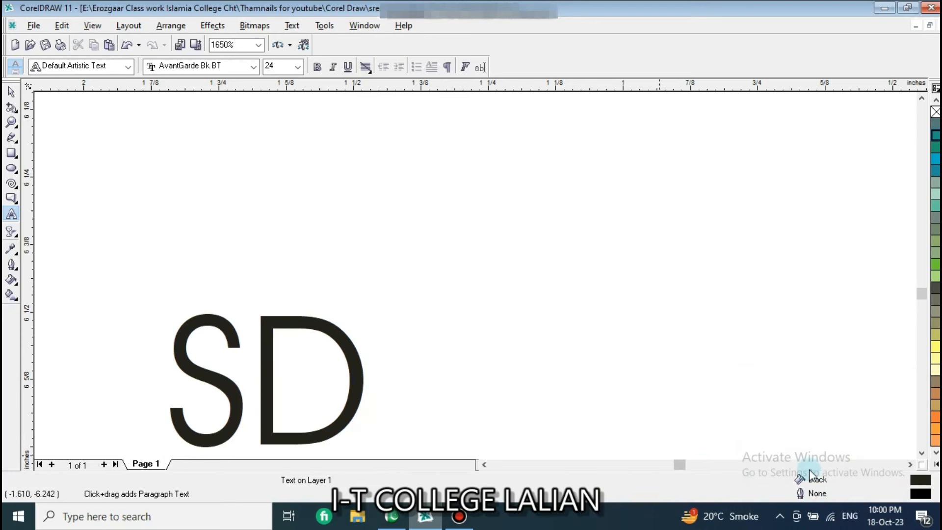
pyautogui.click(849, 515)
pyautogui.click(821, 437)
pyautogui.write('ب')
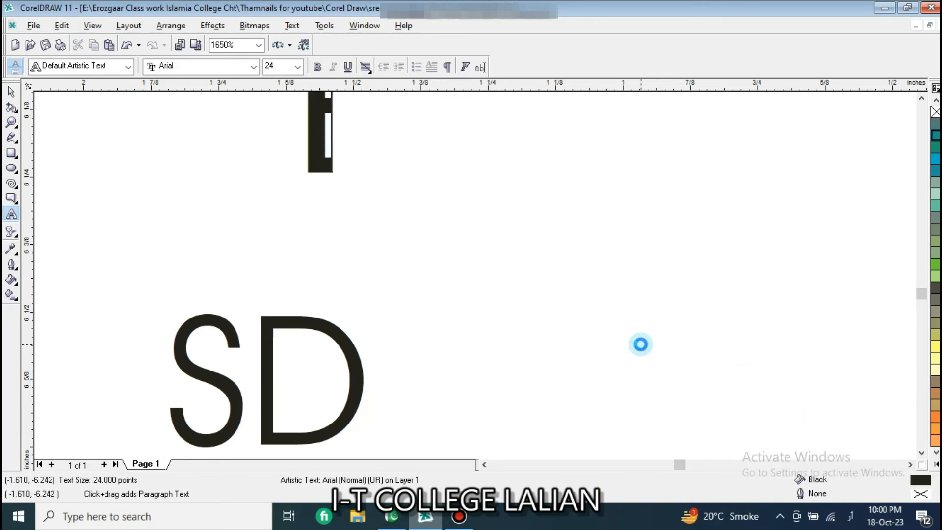
# Try the letter "A" with the English input language in the text above "SD" and delete it
pyautogui.hotkey('alt', 'shift')
pyautogui.write('A')
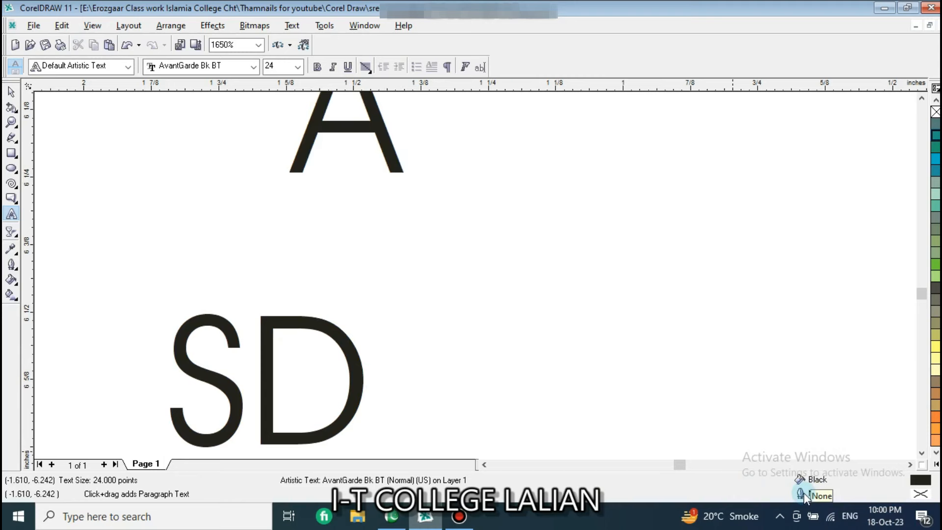
pyautogui.press('BackSpace')
# Enter the characters "ÛÓ" above "SD" using the Urdu (Pakistan) input language
pyautogui.click(847, 512)
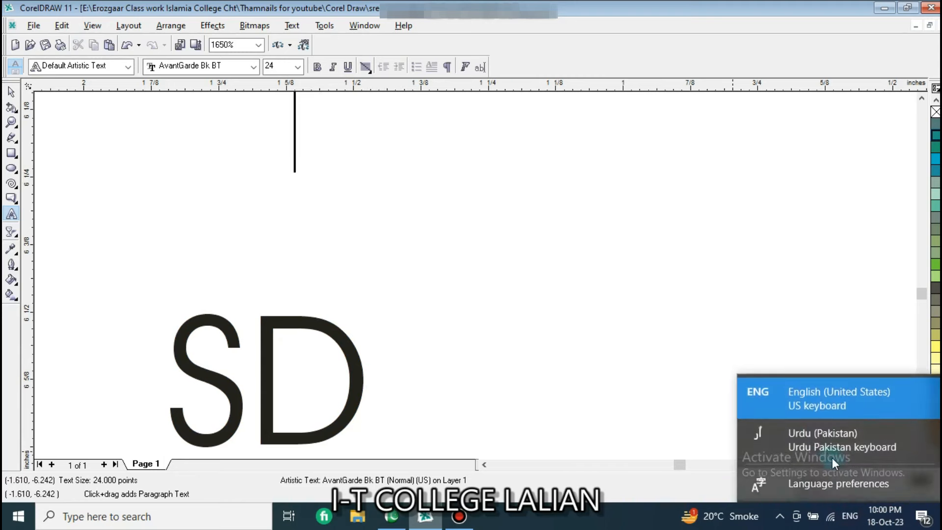
pyautogui.click(819, 436)
pyautogui.write('UC')
pyautogui.scroll(-2, 613, 364)
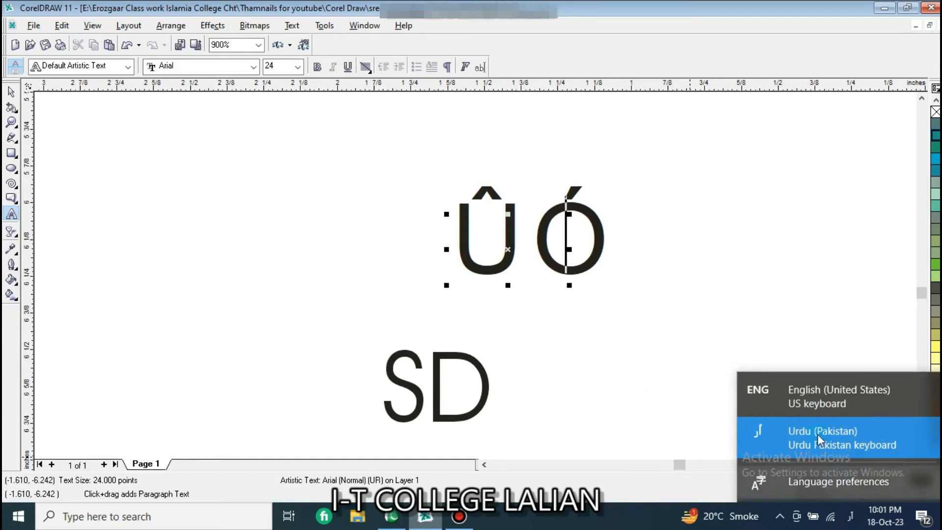
# Switch the input language to English (United States) and place a new text cursor beside the "ÛÓ" text
pyautogui.click(821, 408)
pyautogui.hotkey('alt', 'shift')
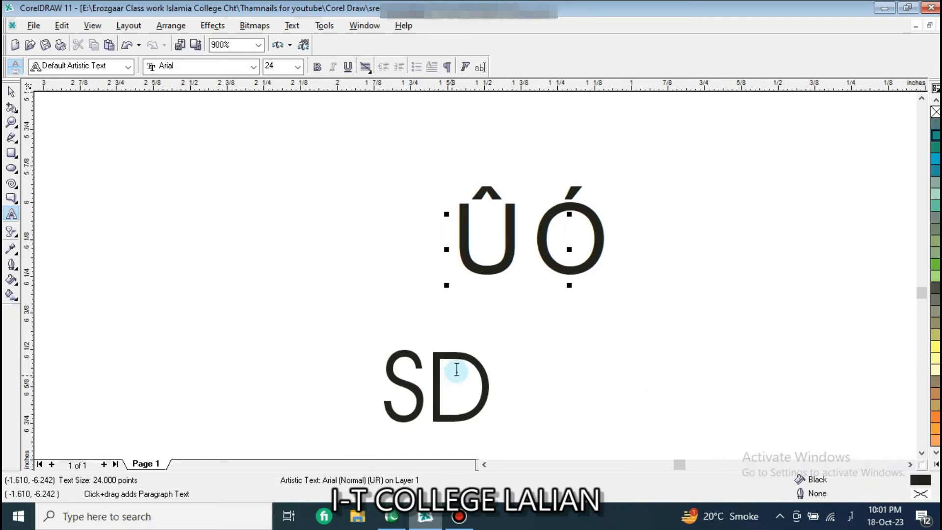
pyautogui.click(417, 243)
# Highlight the lines "How to use write Urdu," and "Fit Text to path in Corel Draw 11." on the purple panel
pyautogui.scroll(-5, 284, 300)
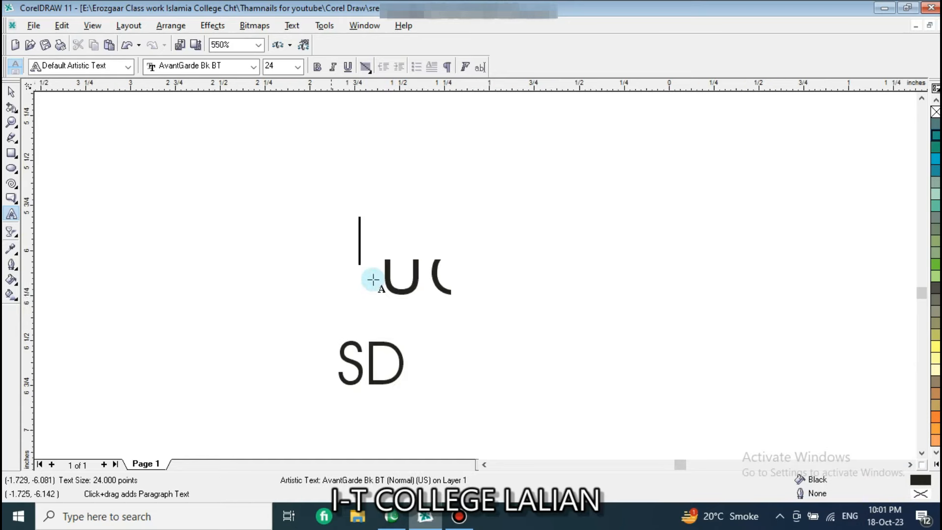
pyautogui.scroll(-3, 575, 170)
pyautogui.scroll(3, 532, 235)
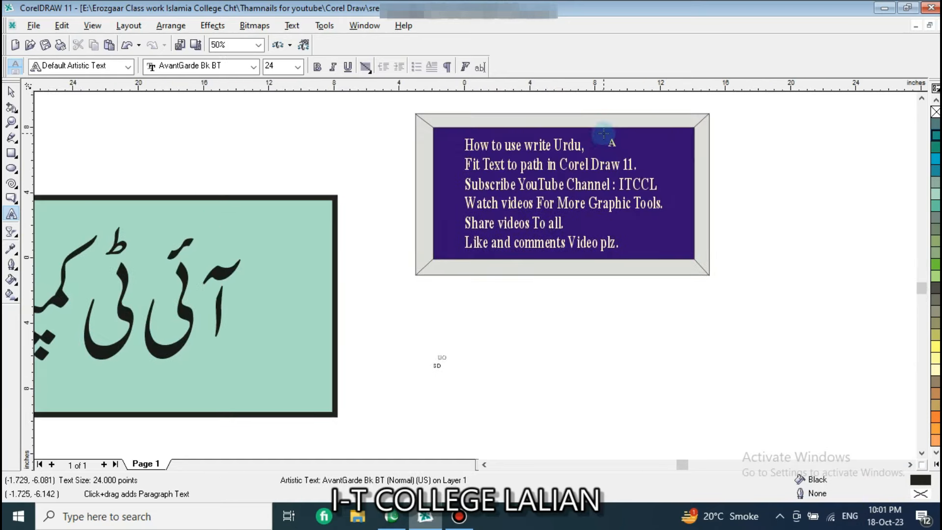
pyautogui.scroll(1, 603, 133)
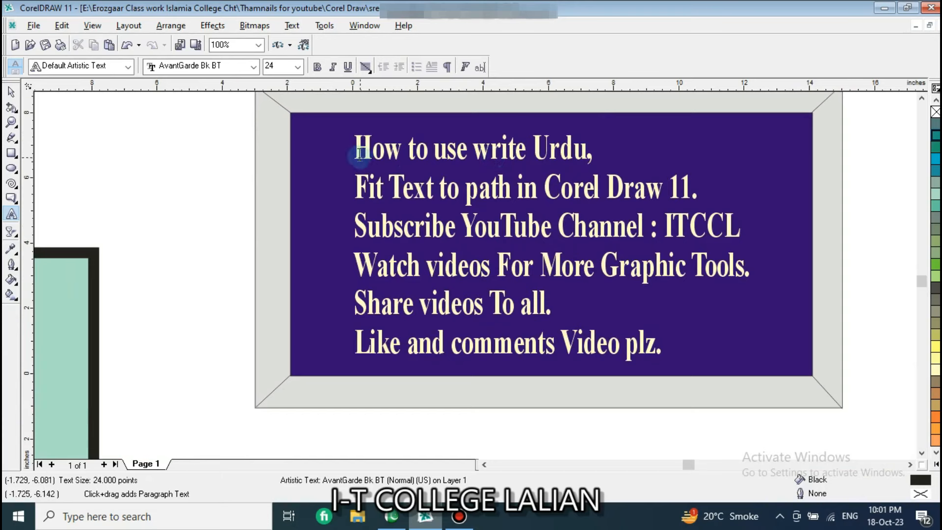
pyautogui.moveTo(360, 153)
pyautogui.mouseDown()
pyautogui.moveTo(539, 147)
pyautogui.moveTo(617, 161)
pyautogui.mouseUp()
pyautogui.moveTo(347, 185); pyautogui.dragTo(704, 182)
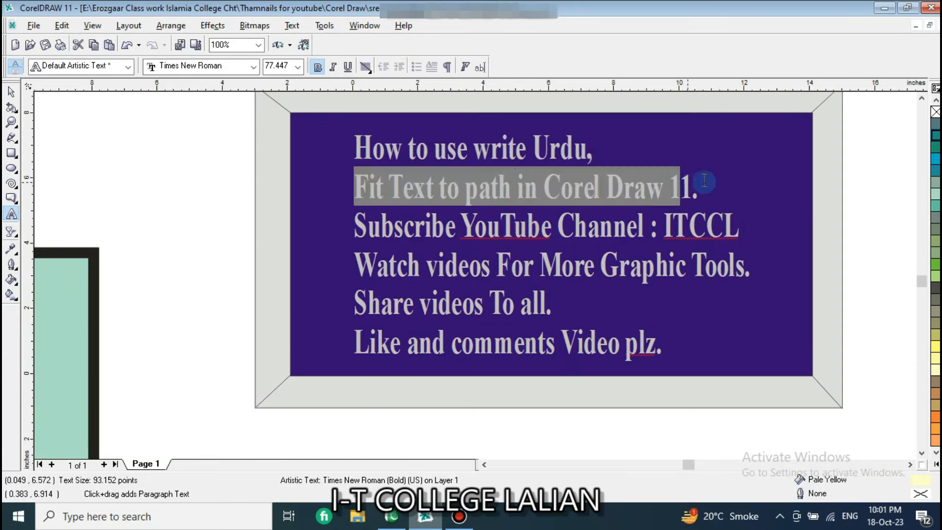
# Examine the Urdu lettering across the whole green banner beside the purple panel
pyautogui.scroll(-3, 596, 214)
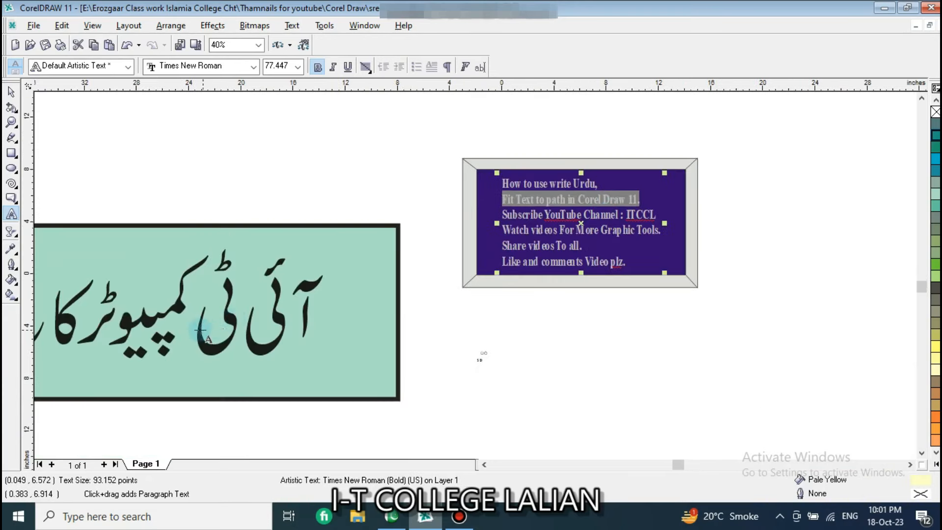
pyautogui.scroll(-2, 200, 331)
pyautogui.scroll(2, 242, 314)
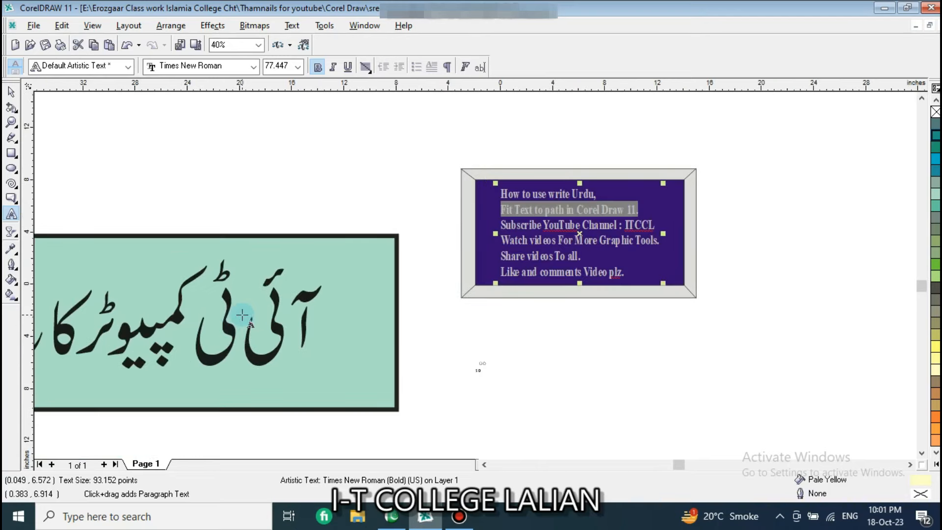
pyautogui.scroll(-2, 243, 314)
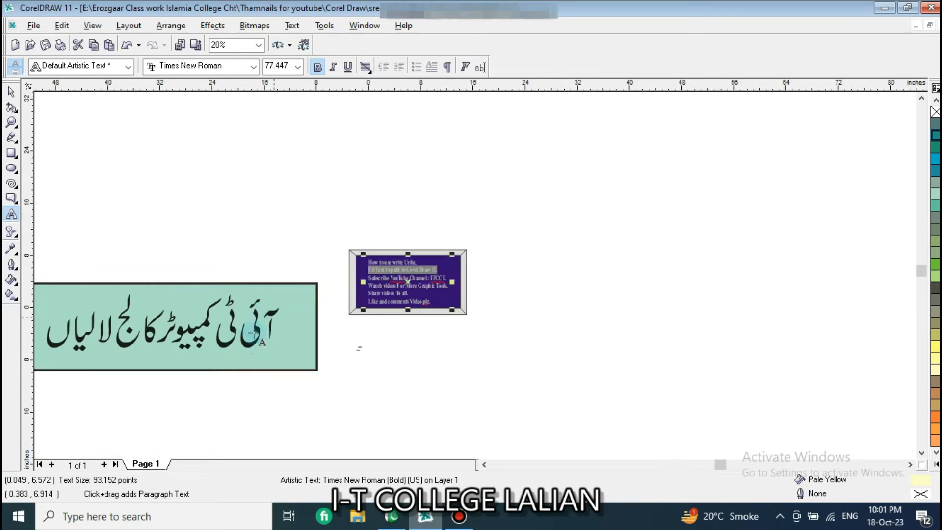
pyautogui.scroll(2, 233, 351)
pyautogui.click(484, 464)
pyautogui.click(484, 464)
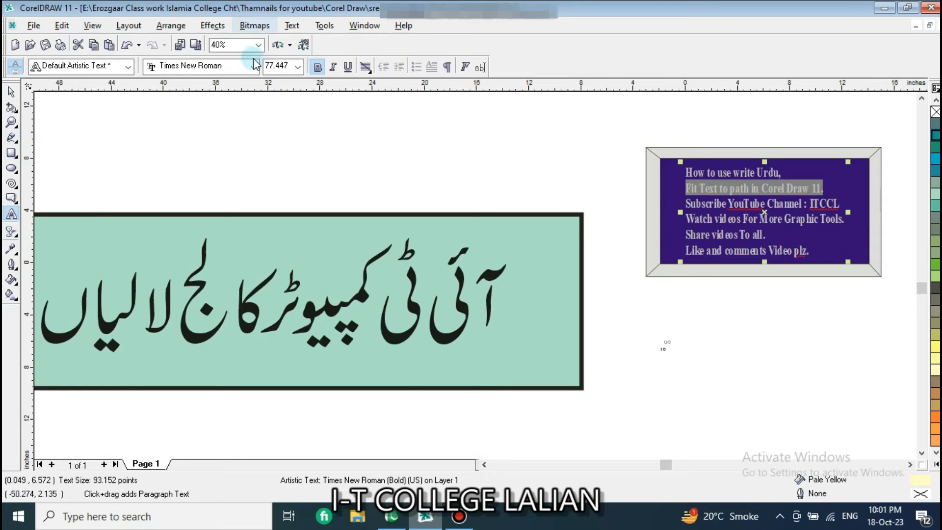
pyautogui.scroll(-1, 302, 237)
pyautogui.scroll(-1, 302, 237)
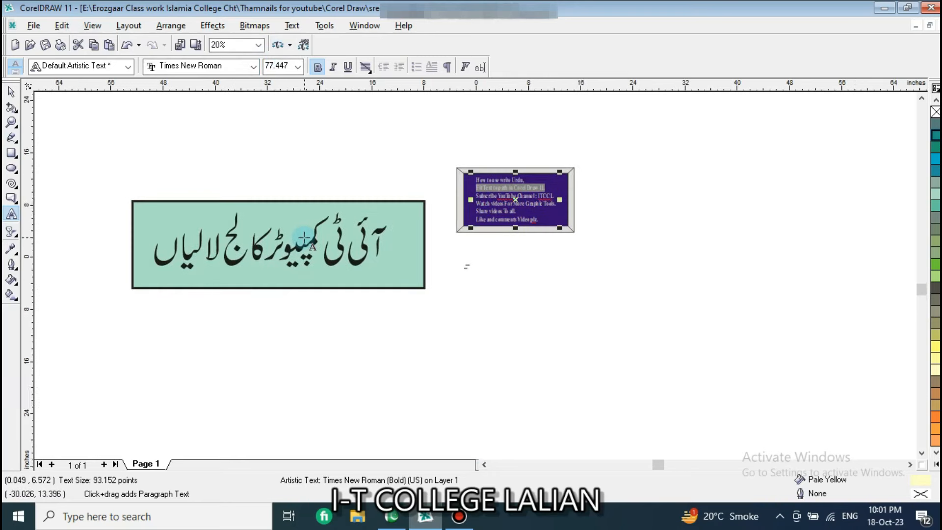